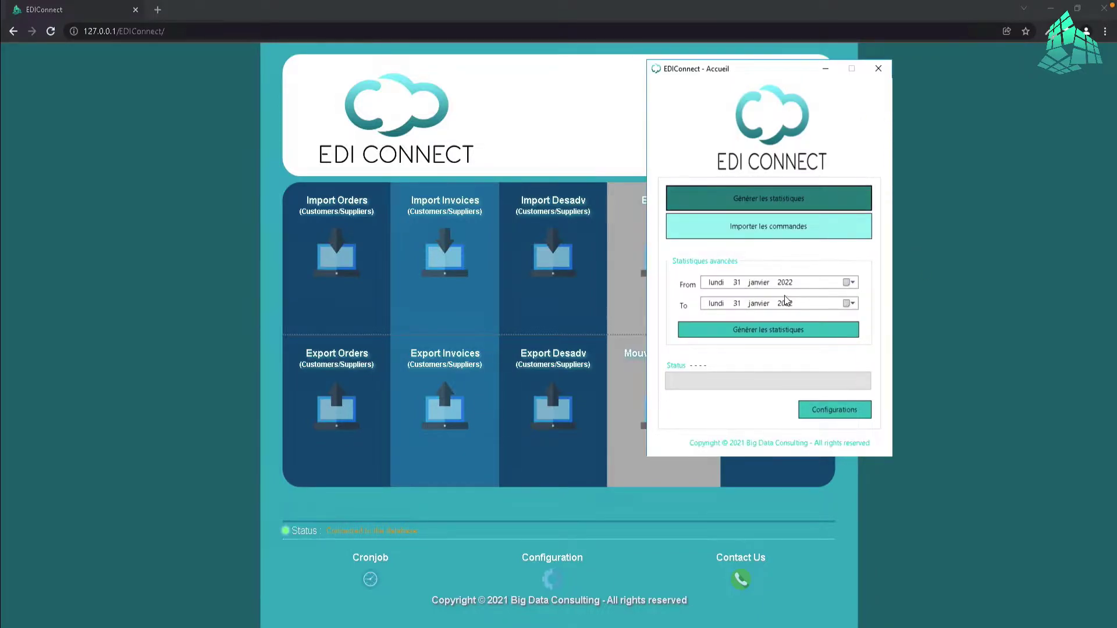
# - Minimize the EDIConnect desktop window, examine EDIConnectCronService in the Services window, and minimize that window as well
pyautogui.click(825, 69)
pyautogui.hotkey('alt', 'Tab')
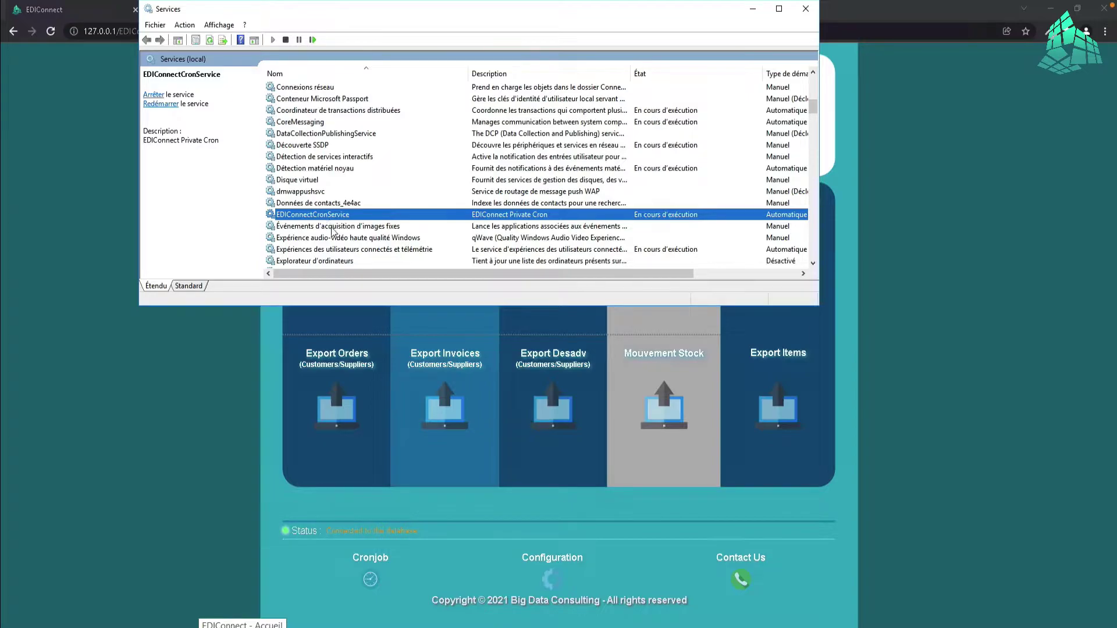
pyautogui.click(753, 9)
# - Set the ORDERS cronjob interval to 1 minute in the cronjob settings and return to the home page
pyautogui.click(367, 579)
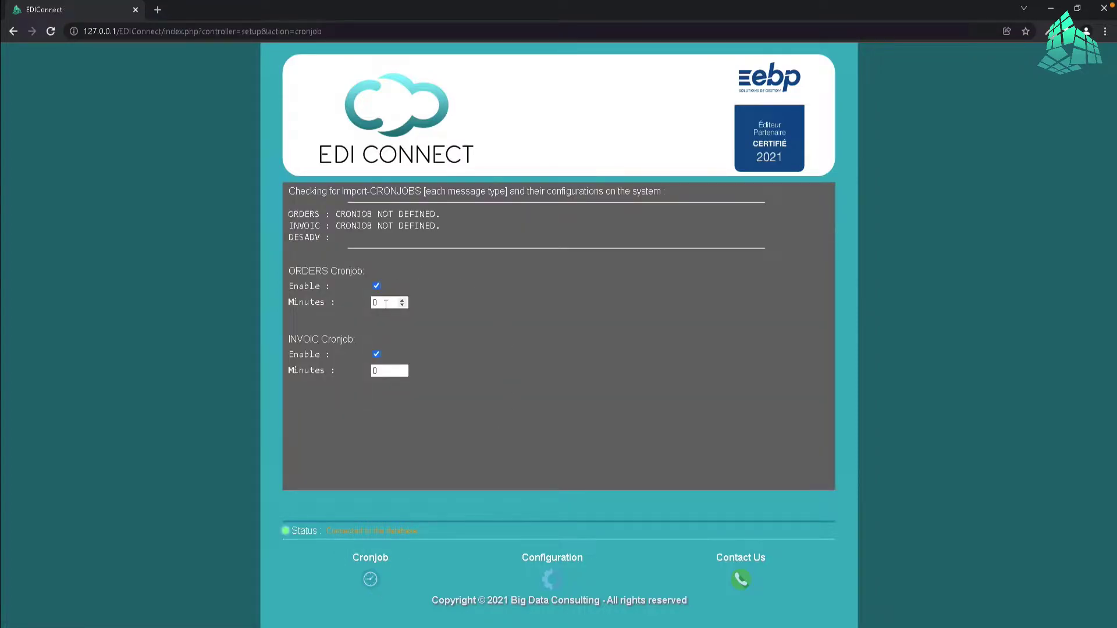
pyautogui.click(401, 299)
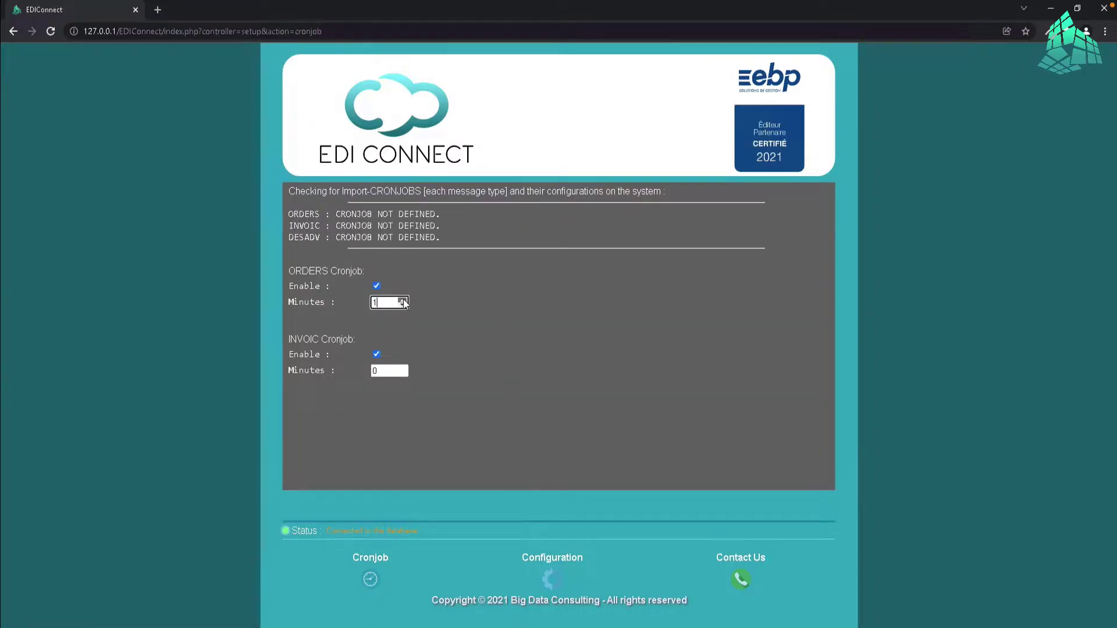
pyautogui.click(661, 100)
# - Review the paths, database, SDK and prefix settings on the configuration page and save the configuration
pyautogui.click(556, 579)
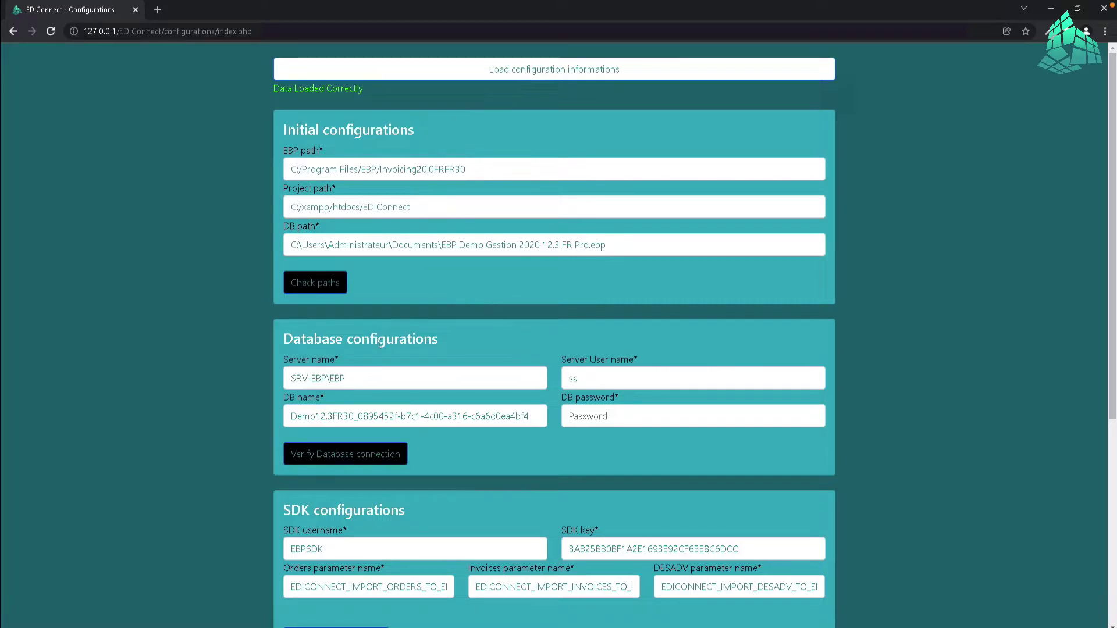
pyautogui.scroll(-5, 408, 344)
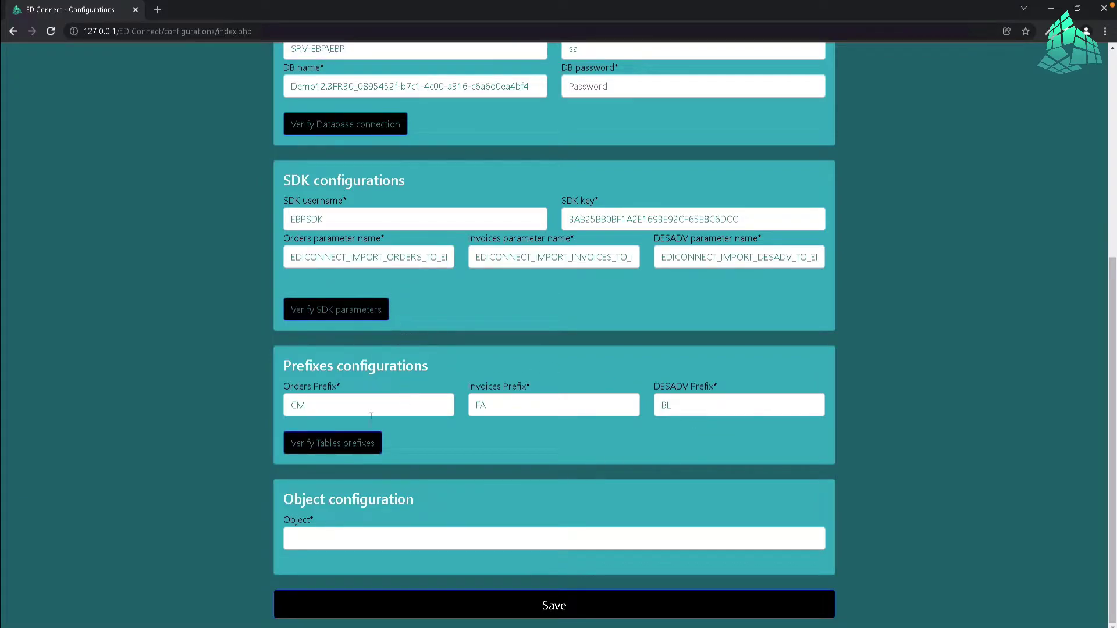
pyautogui.scroll(5, 418, 353)
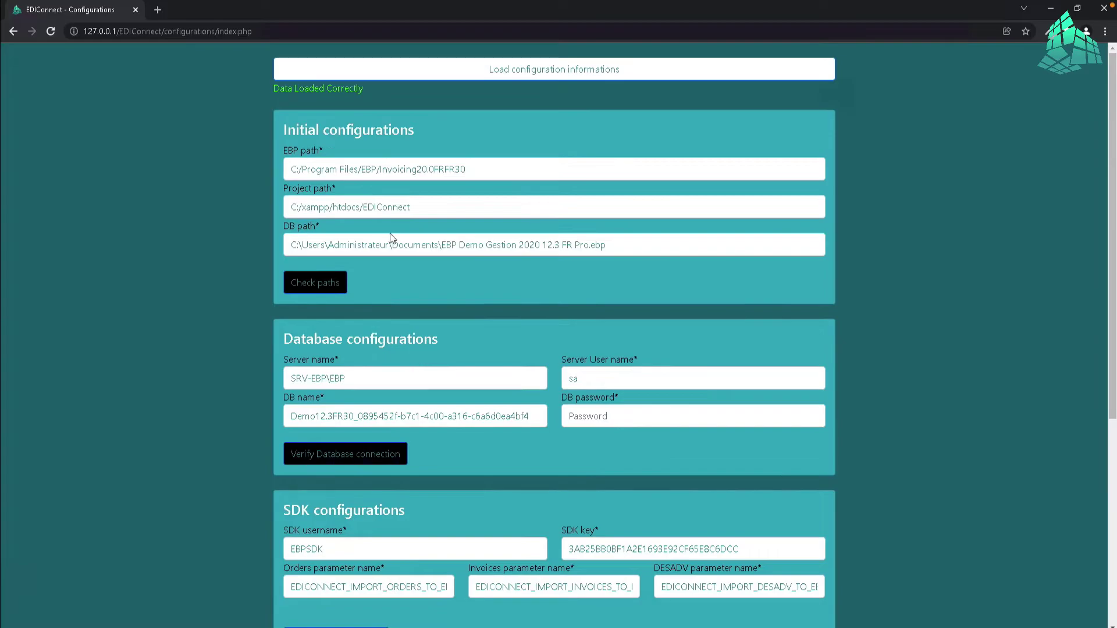
pyautogui.scroll(-5, 514, 518)
pyautogui.click(536, 603)
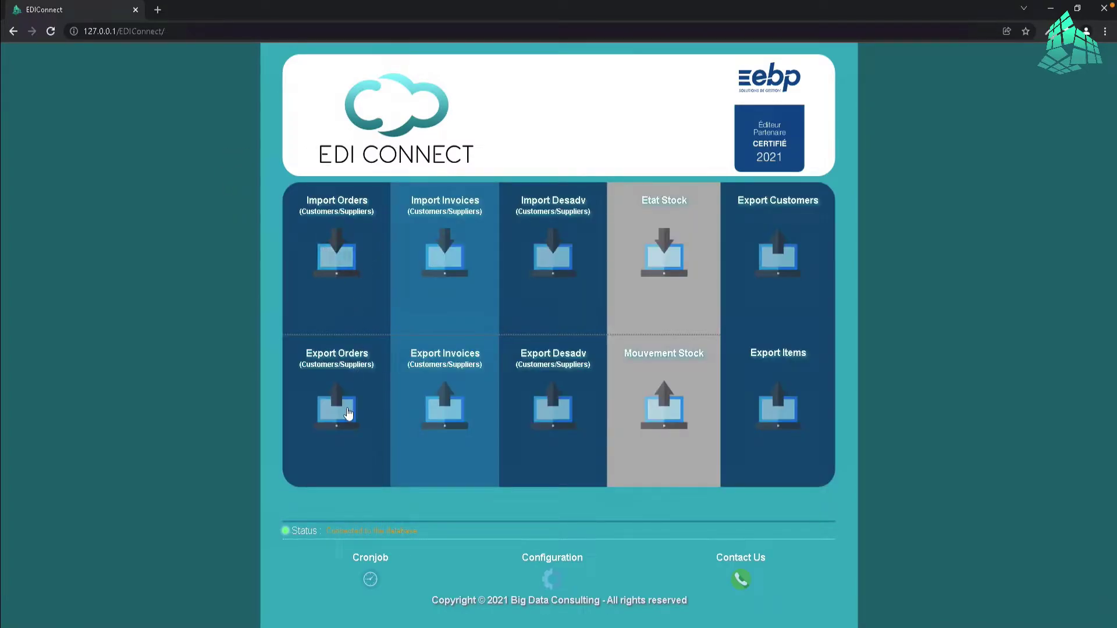
# - Open the order export list, then switch to EBP Gestion Commerciale and inspect the GLN custom field of client ECCA SARL
pyautogui.click(343, 413)
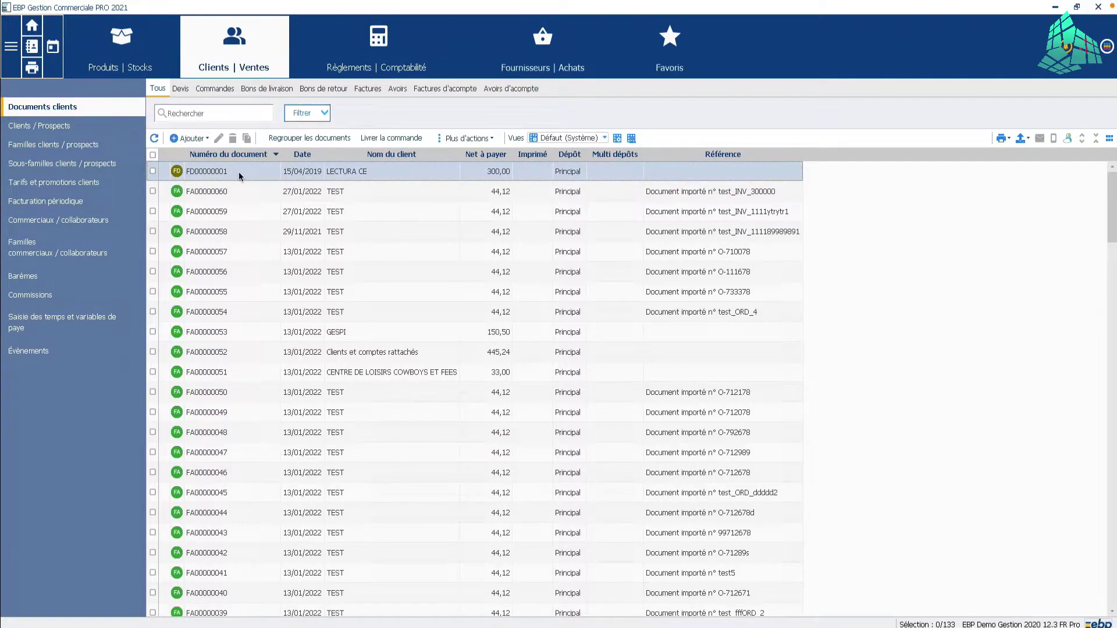
pyautogui.click(36, 126)
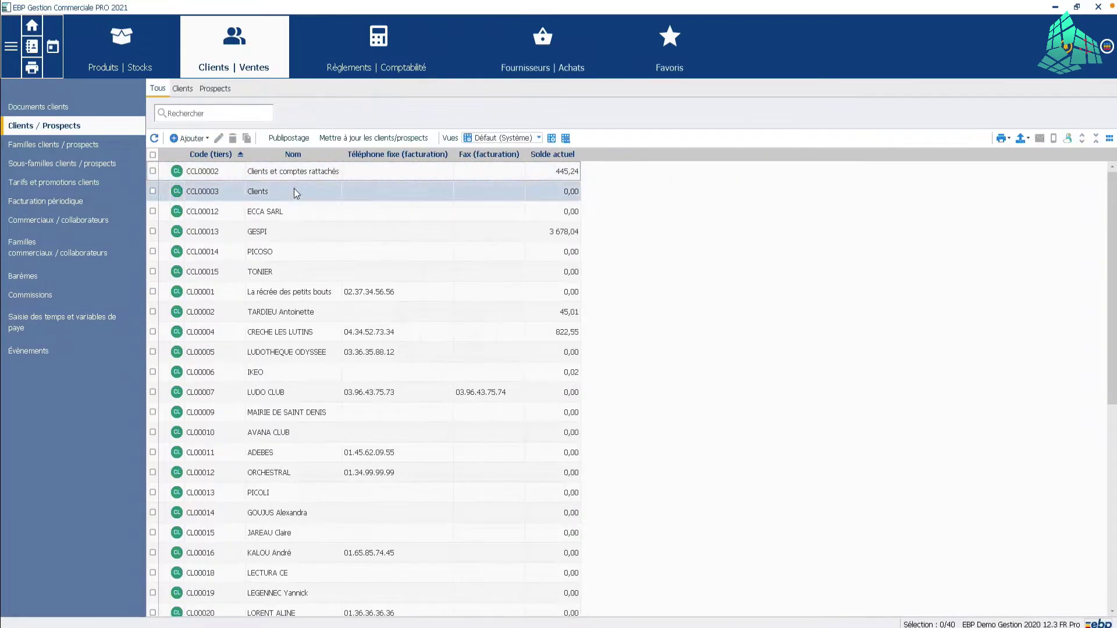
pyautogui.doubleClick(279, 215)
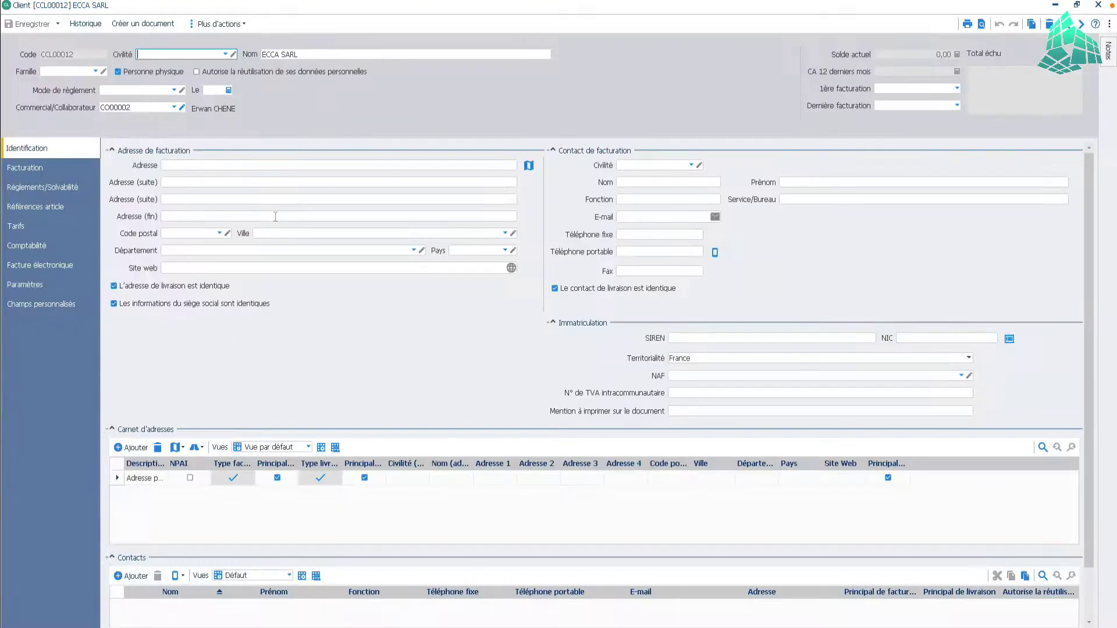
pyautogui.click(47, 306)
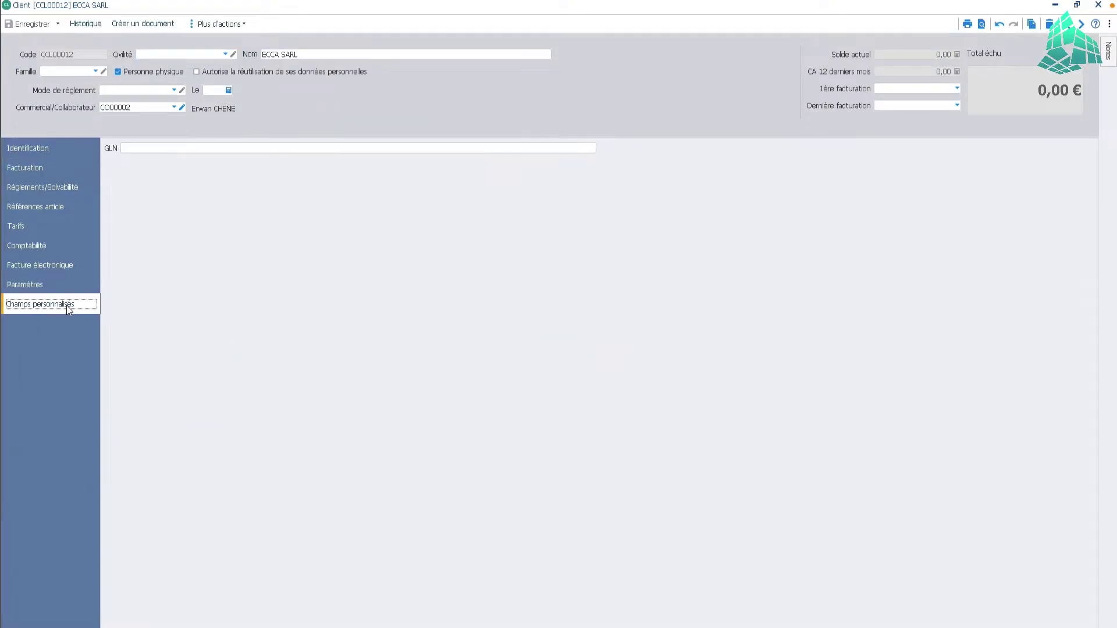
pyautogui.click(132, 148)
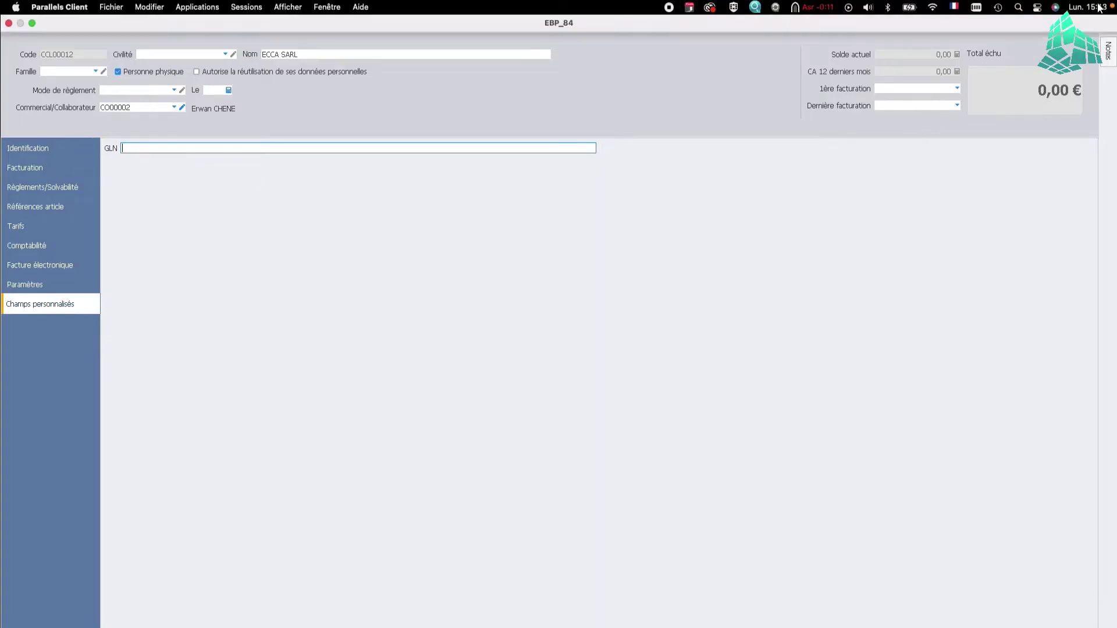
pyautogui.click(1098, 5)
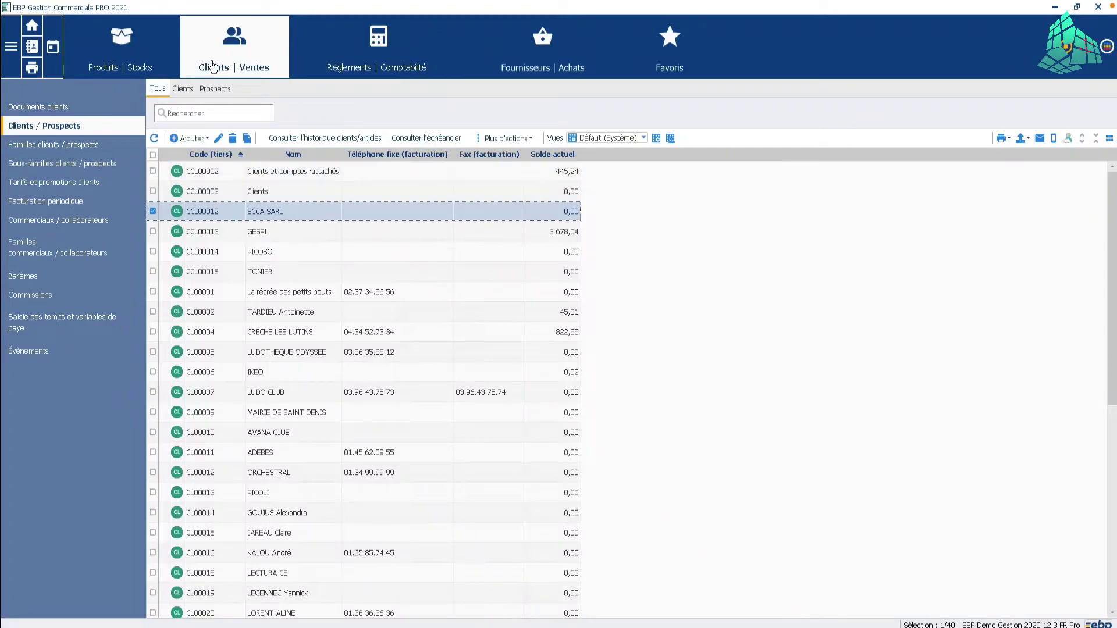
# - List the customer orders in EBP Gestion Commerciale and postpone the offered Gestion Commerciale PRO 2021 update
pyautogui.click(47, 107)
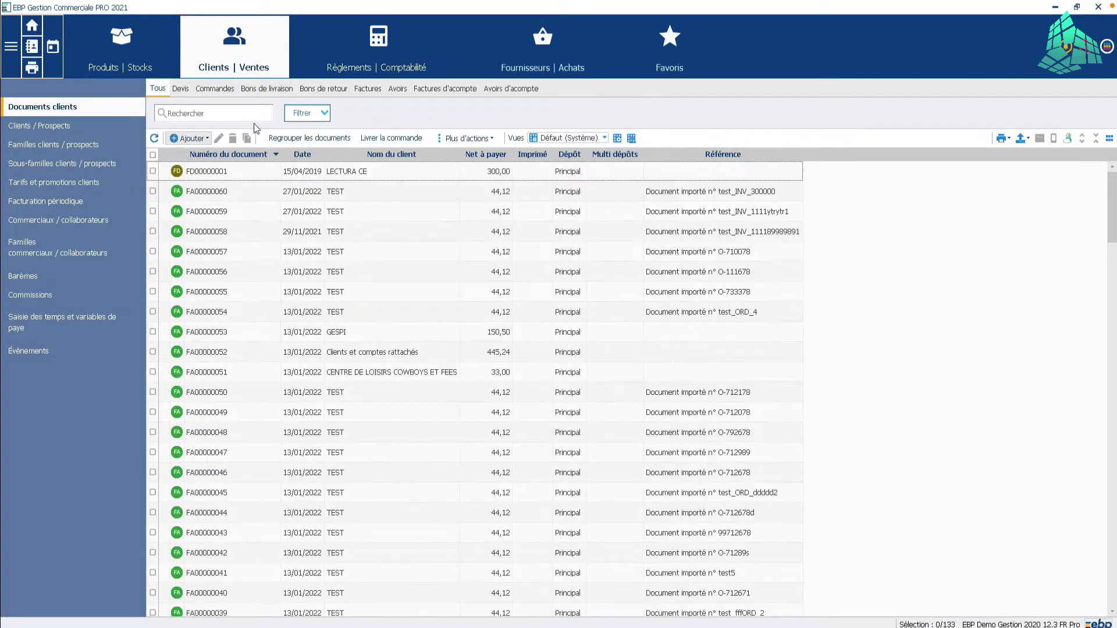
pyautogui.click(216, 89)
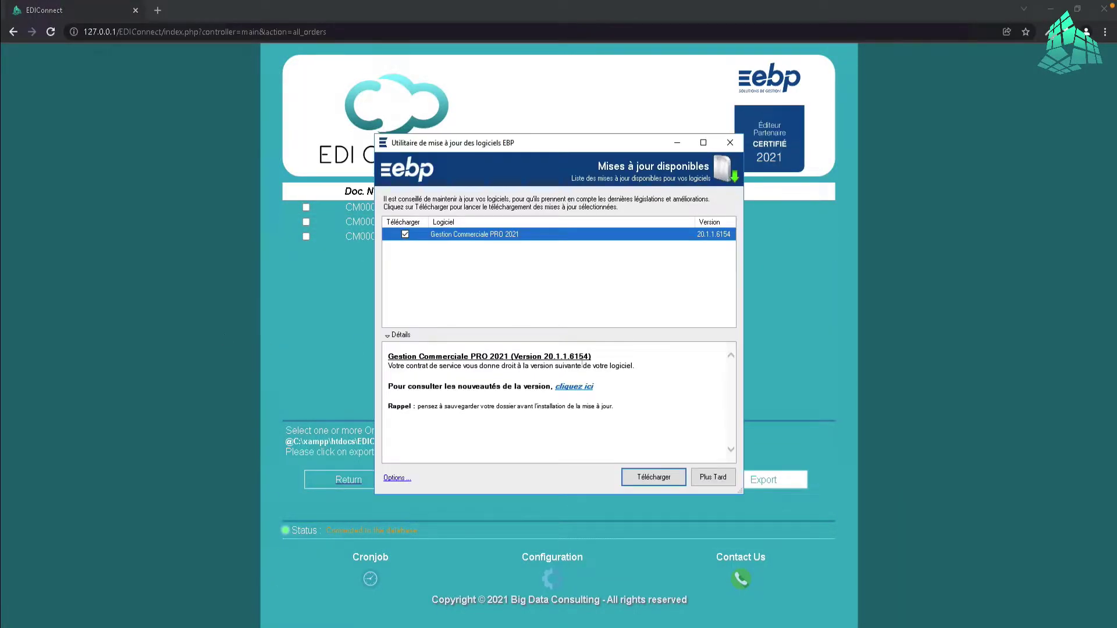
pyautogui.click(716, 479)
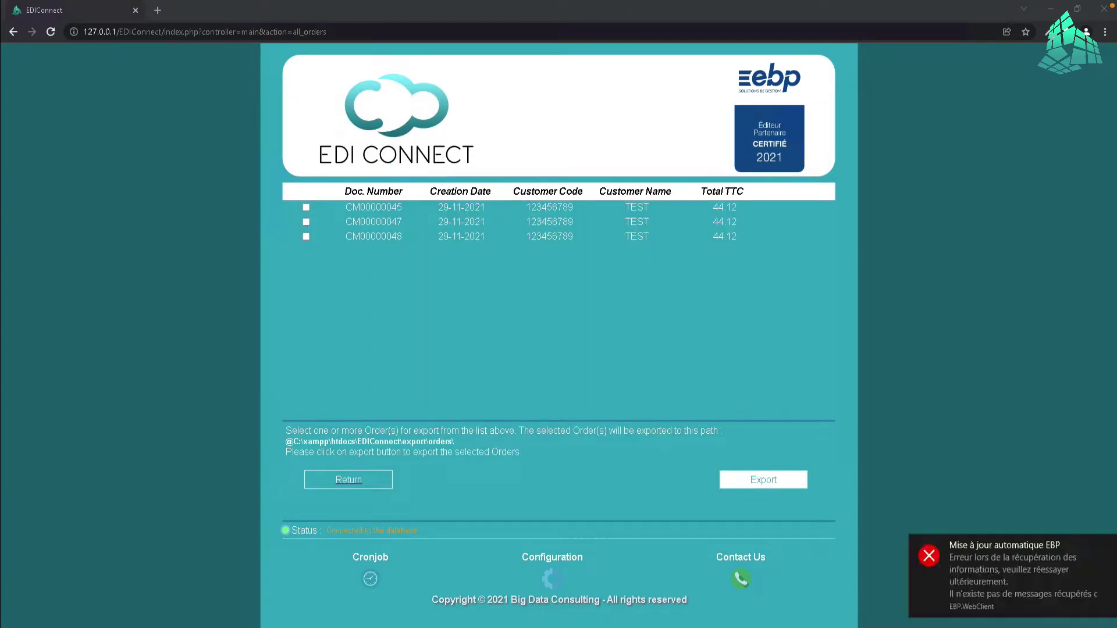
pyautogui.hotkey('alt', 'Tab')
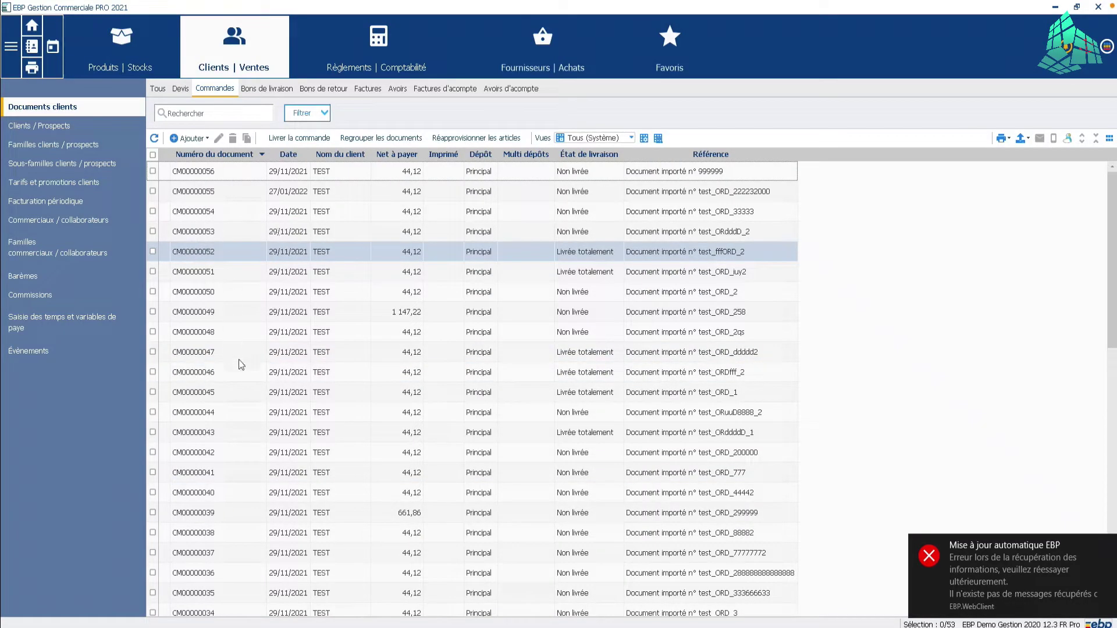
# - Set Exporter avec EDIConnect to OUI on the undelivered order just below the two fully delivered ones, and save it
pyautogui.click(227, 312)
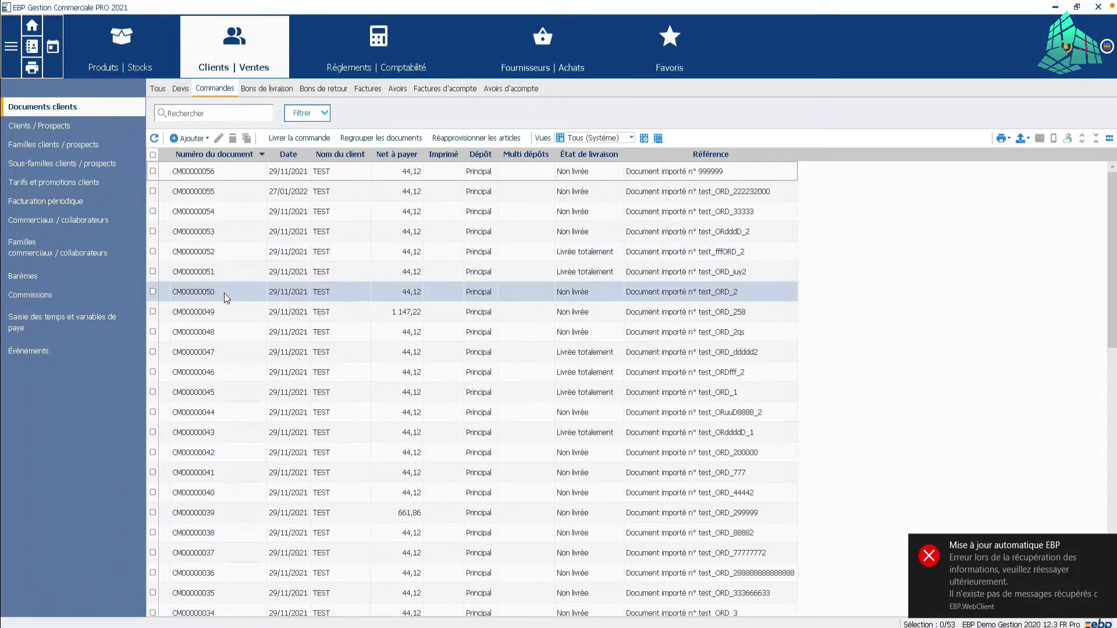
pyautogui.click(226, 294)
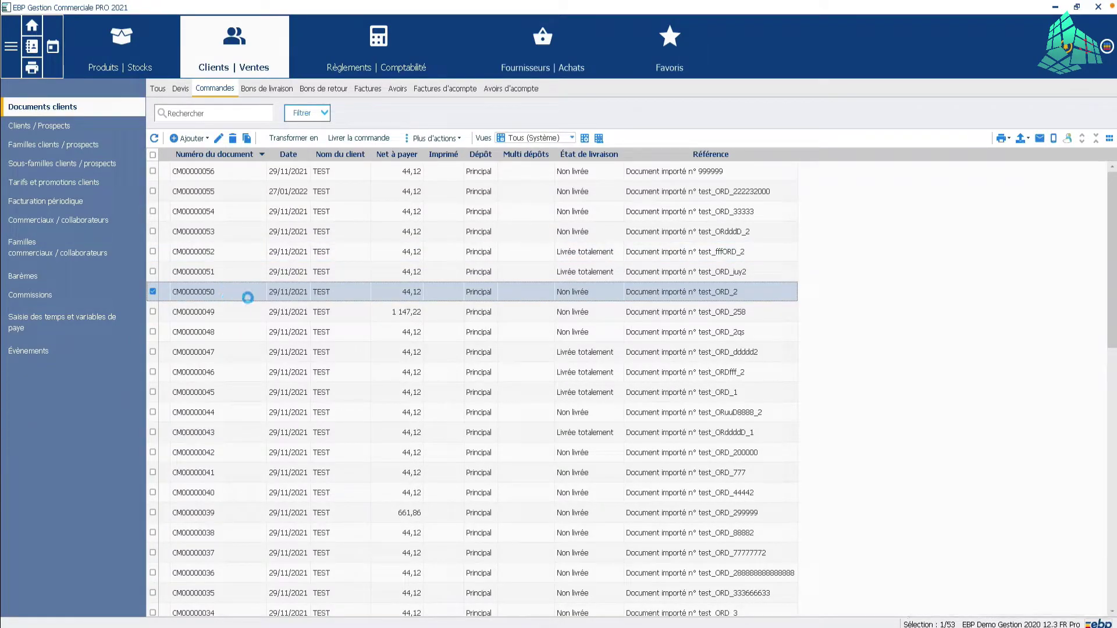
pyautogui.press('Return')
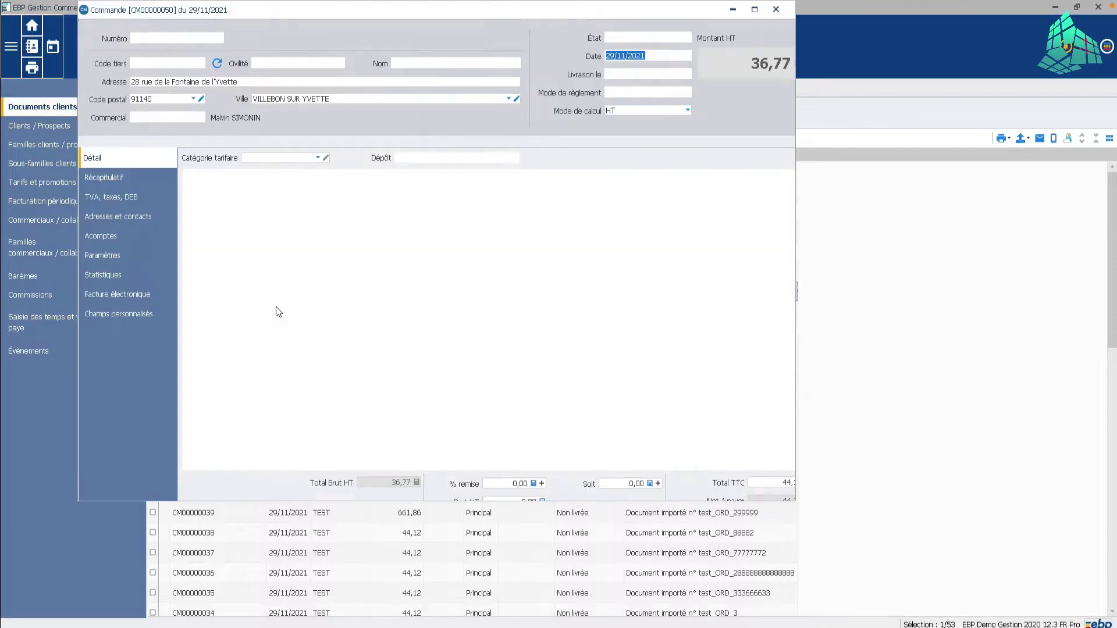
pyautogui.click(94, 331)
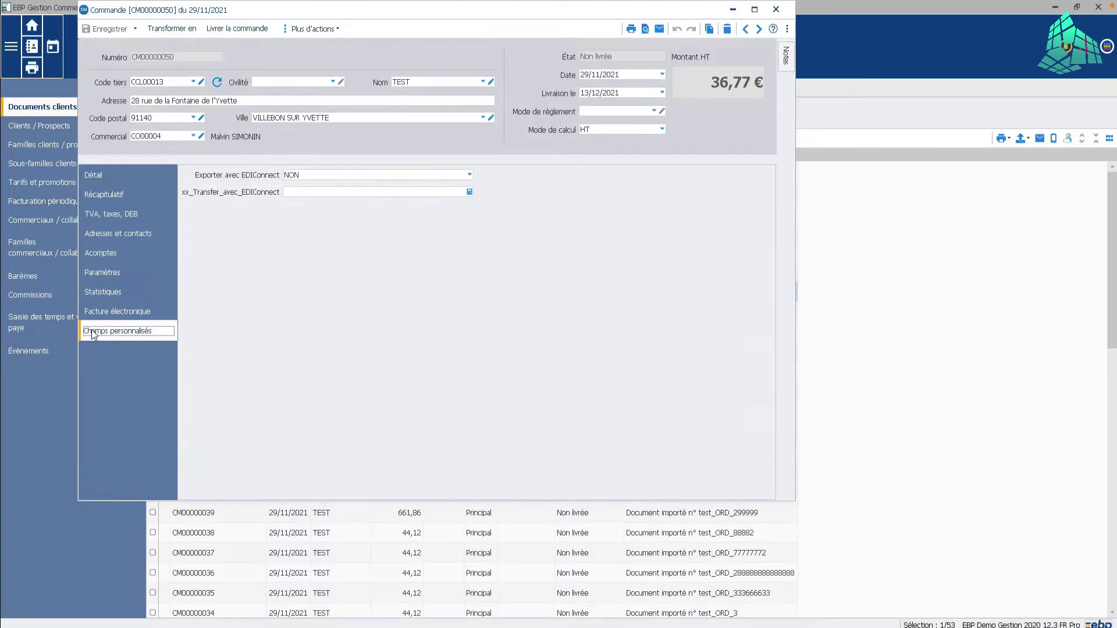
pyautogui.click(470, 175)
pyautogui.click(370, 195)
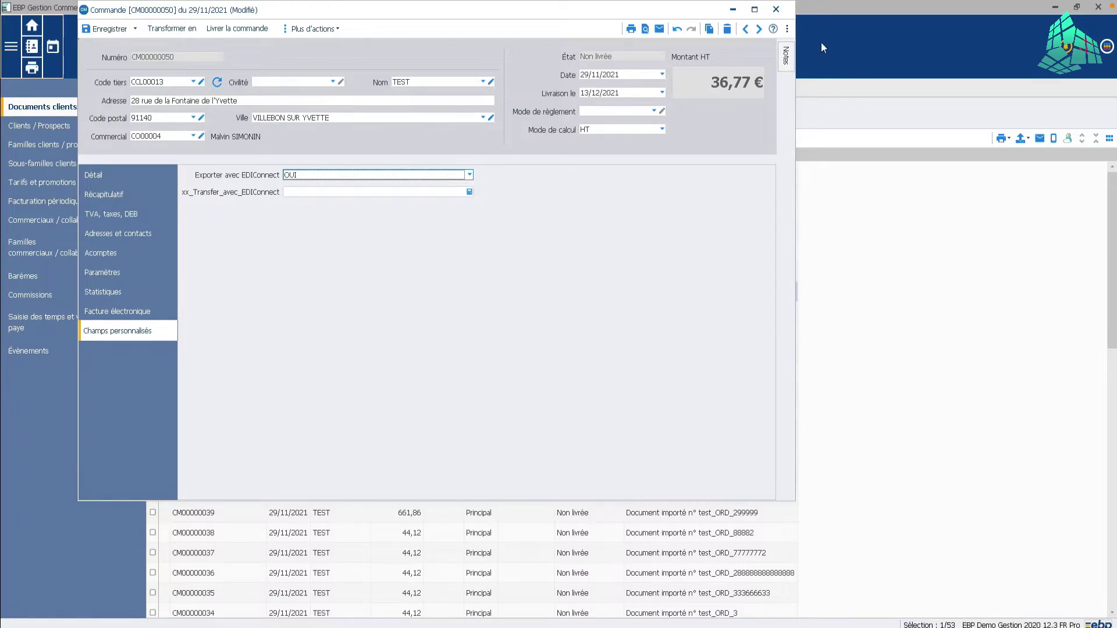
pyautogui.click(779, 11)
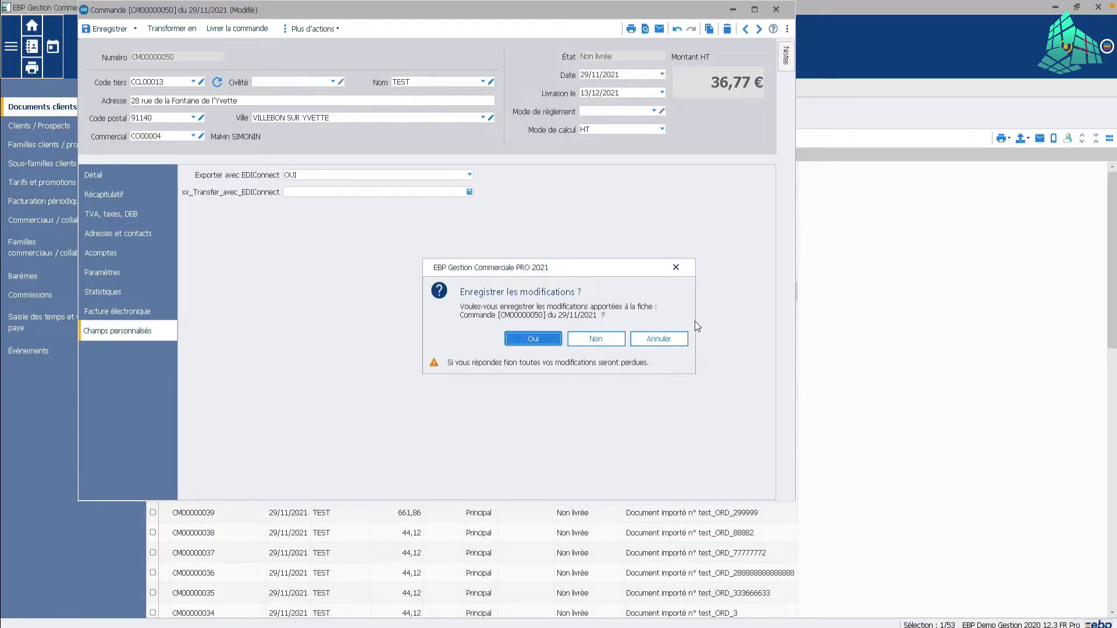
pyautogui.click(533, 338)
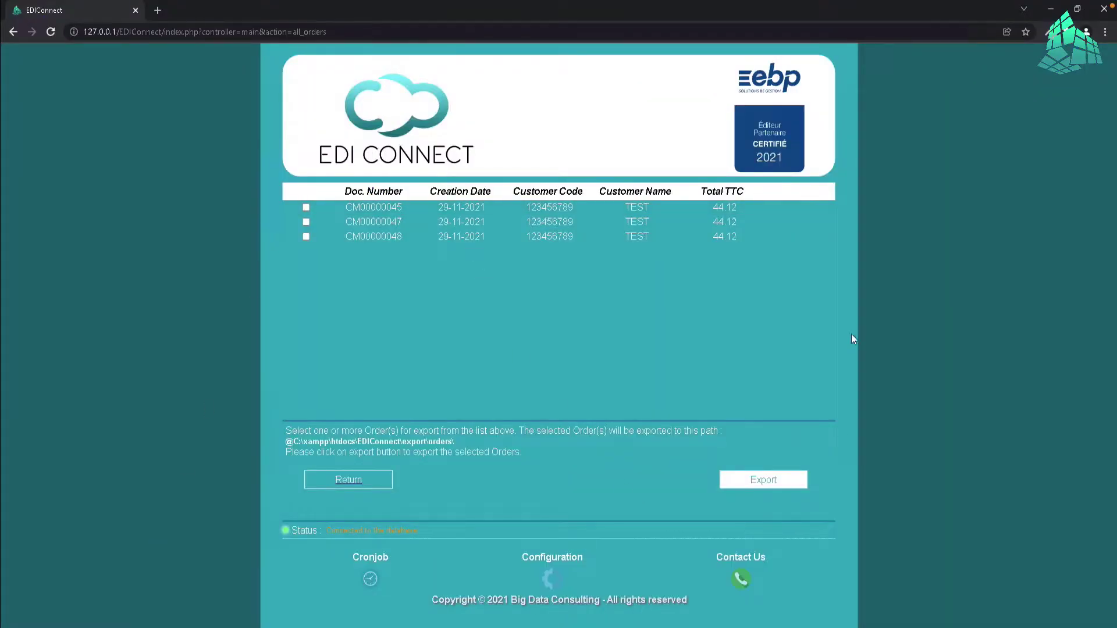
# - Reload the order export list in EDIConnect and export the order just enabled for export
pyautogui.click(266, 32)
pyautogui.press('Return')
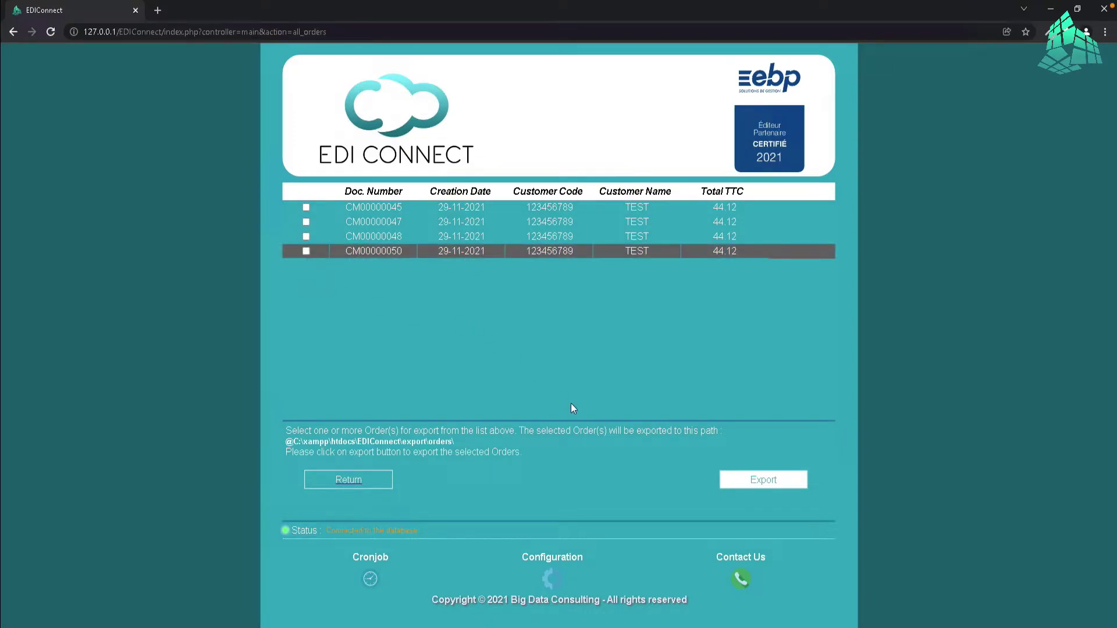
pyautogui.click(306, 251)
pyautogui.click(769, 489)
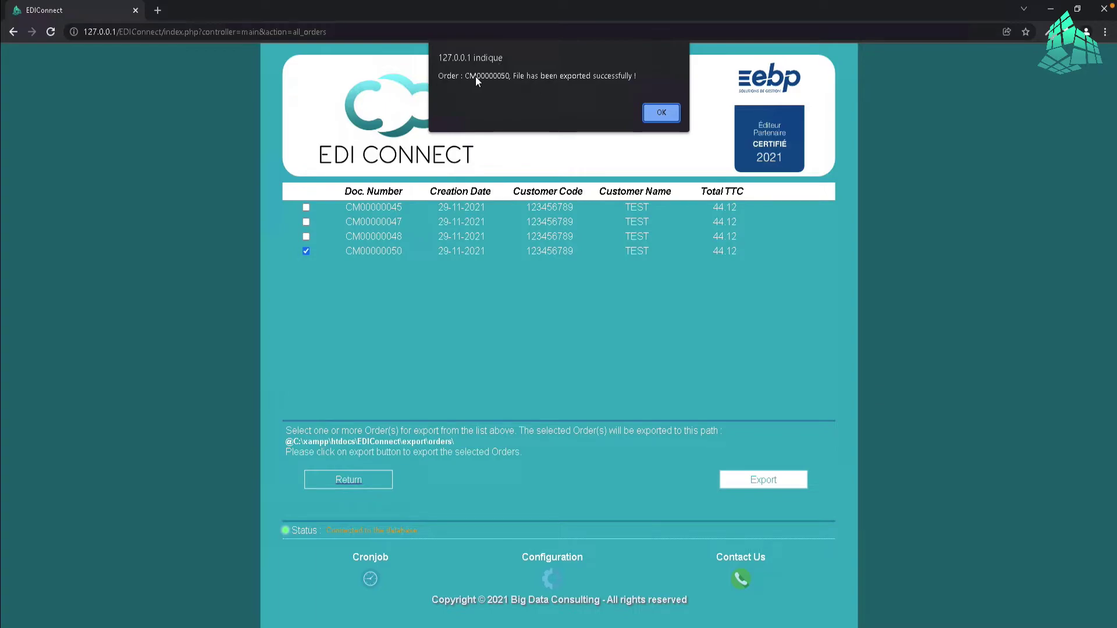
pyautogui.click(675, 113)
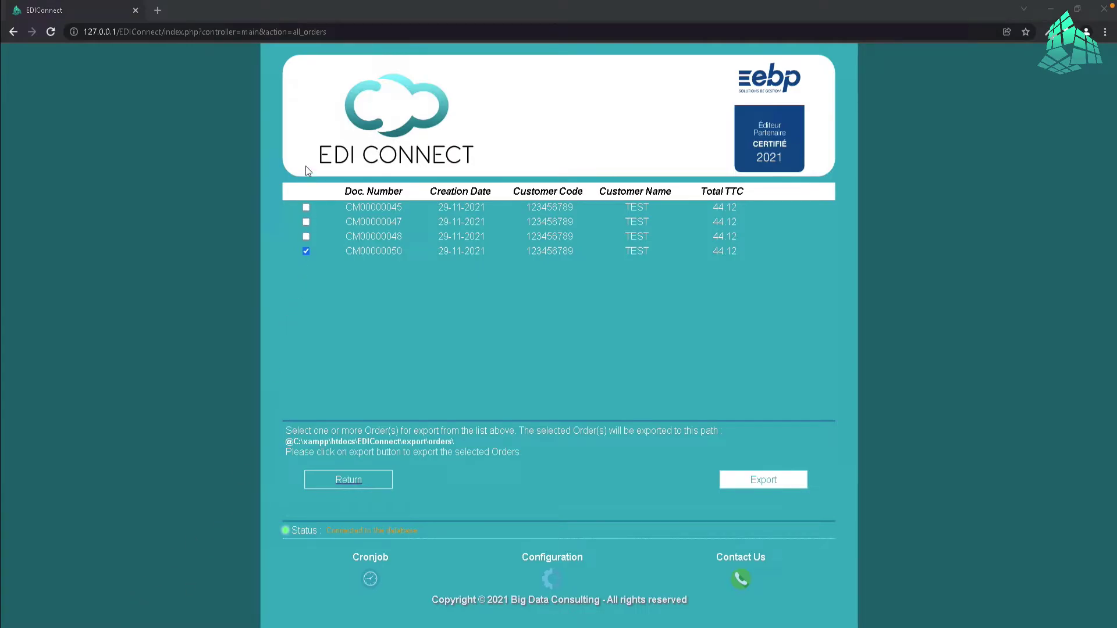
# - Switch to File Explorer and delete all CSV files from the EDIConnect export\orders folder
pyautogui.click(157, 622)
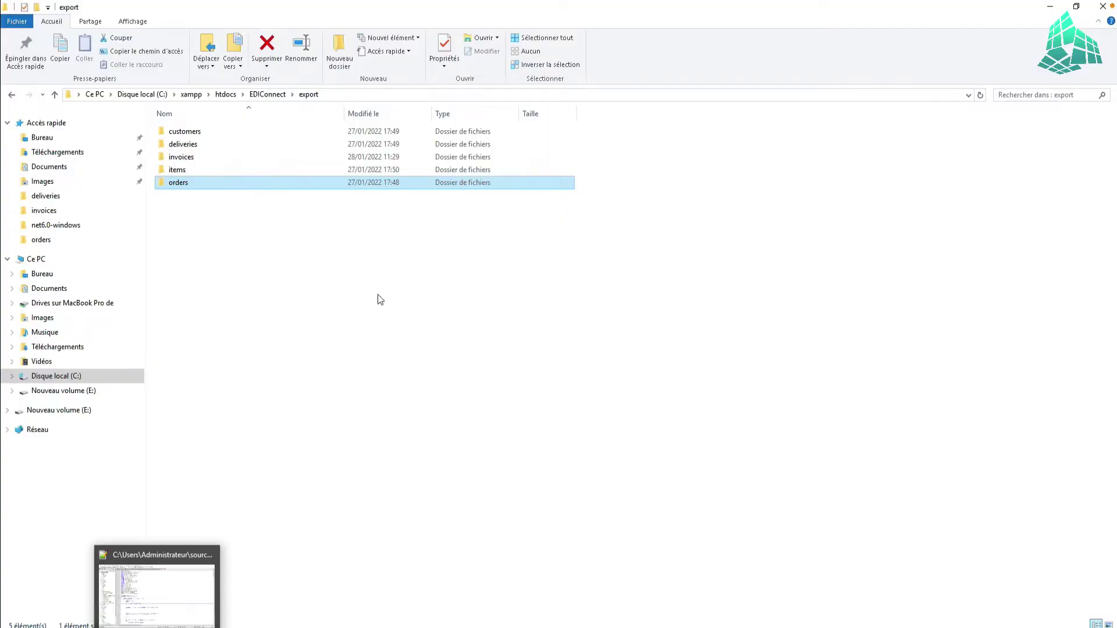
pyautogui.doubleClick(177, 183)
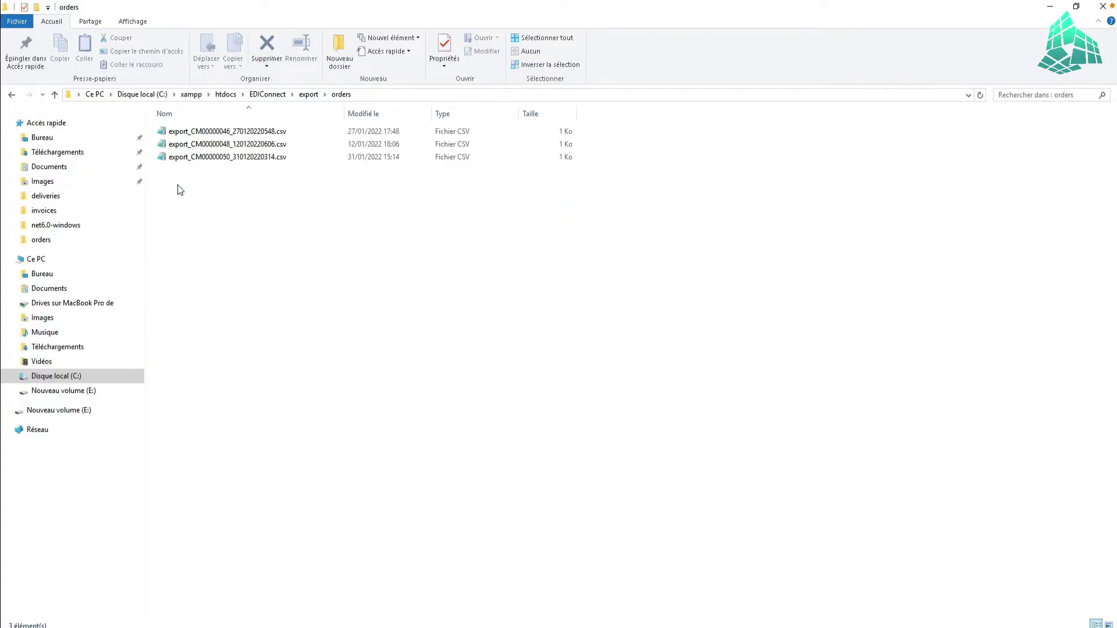
pyautogui.click(366, 160)
pyautogui.moveTo(372, 202); pyautogui.dragTo(247, 116)
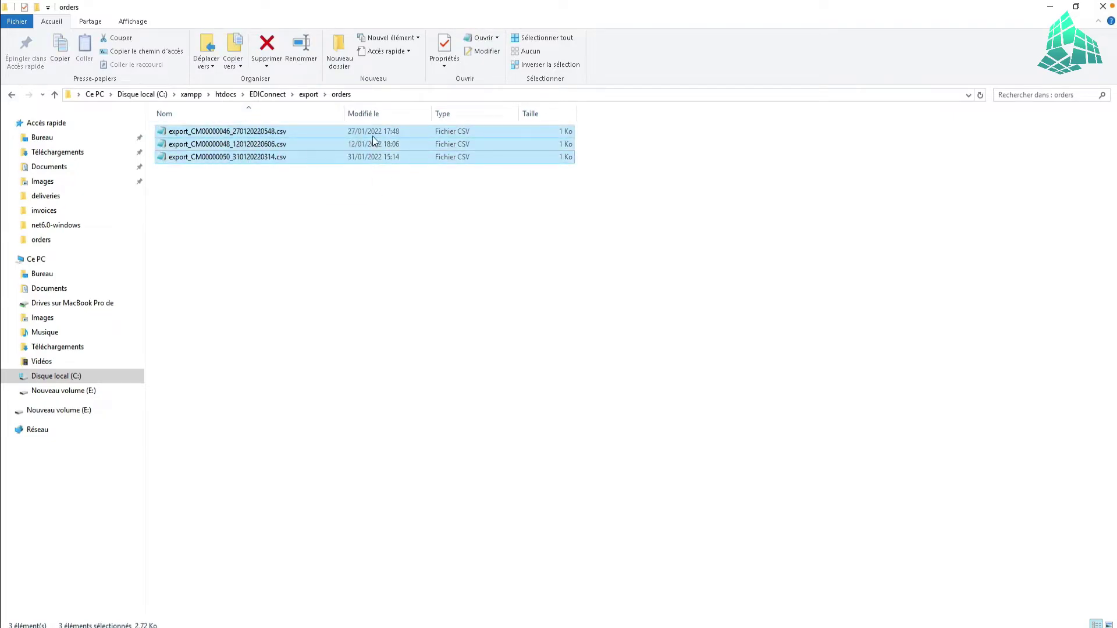
pyautogui.click(272, 53)
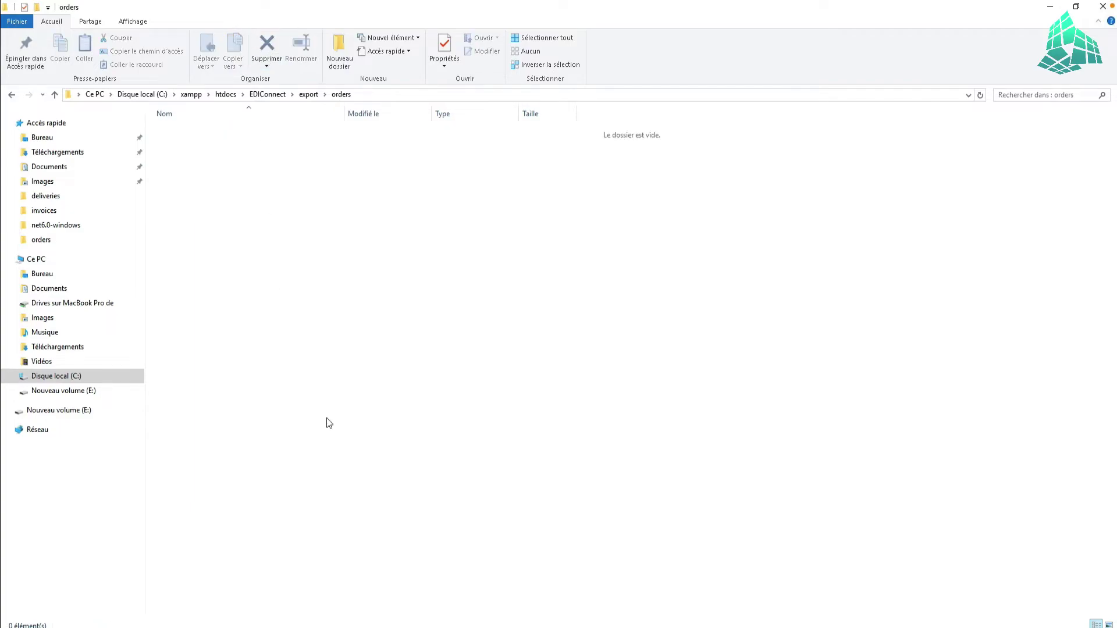
# - Export the selected order again from EDIConnect and open its CSV file from the orders folder in Notepad++
pyautogui.click(183, 627)
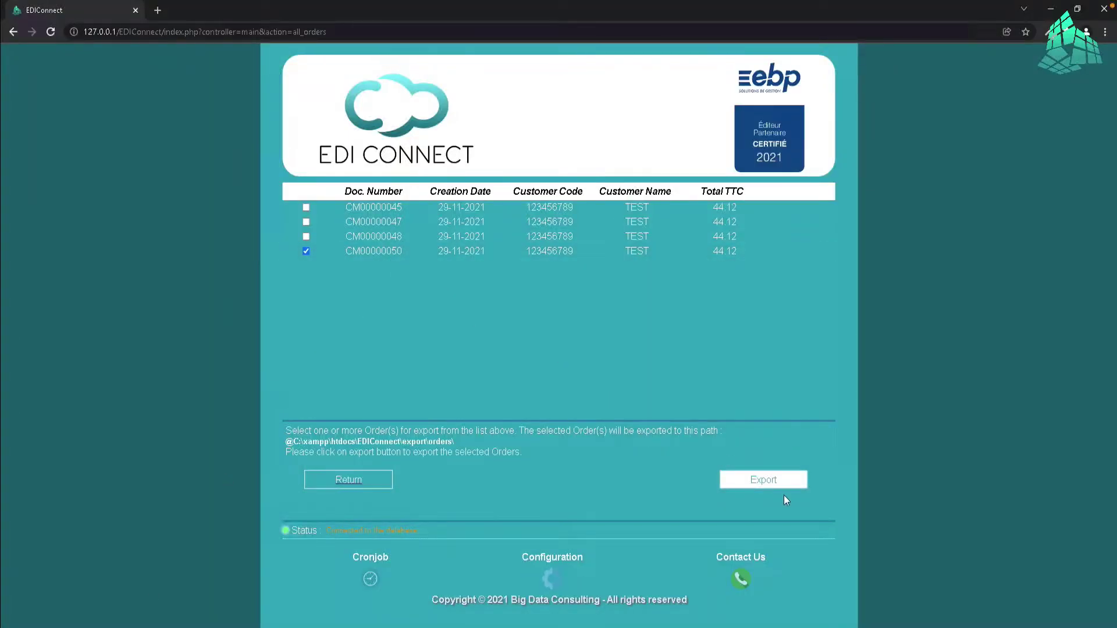
pyautogui.click(768, 481)
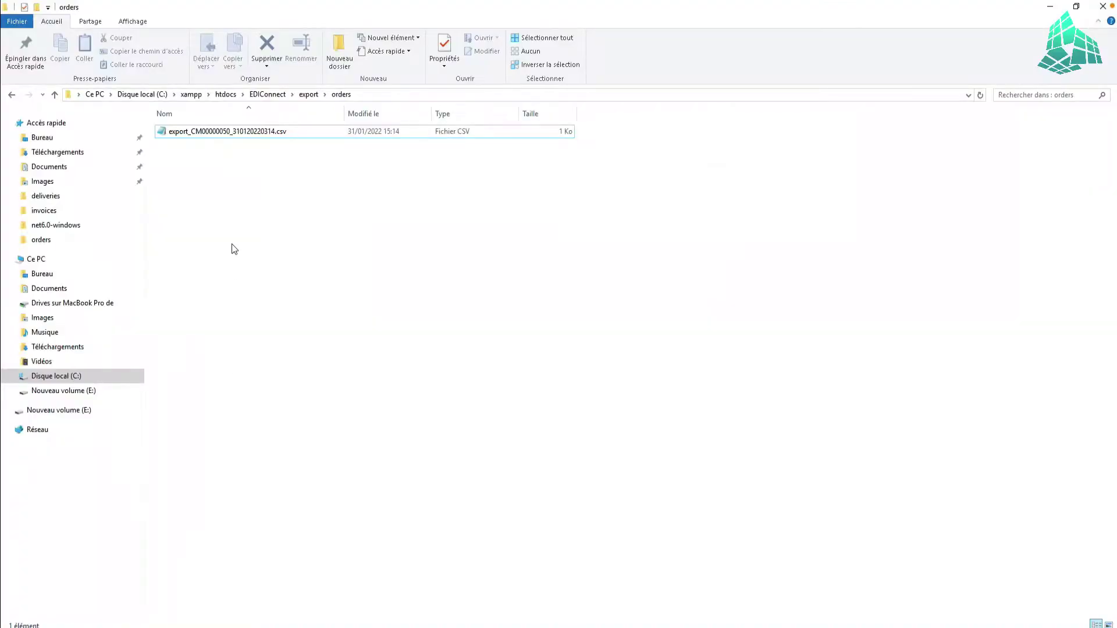
pyautogui.rightClick(253, 130)
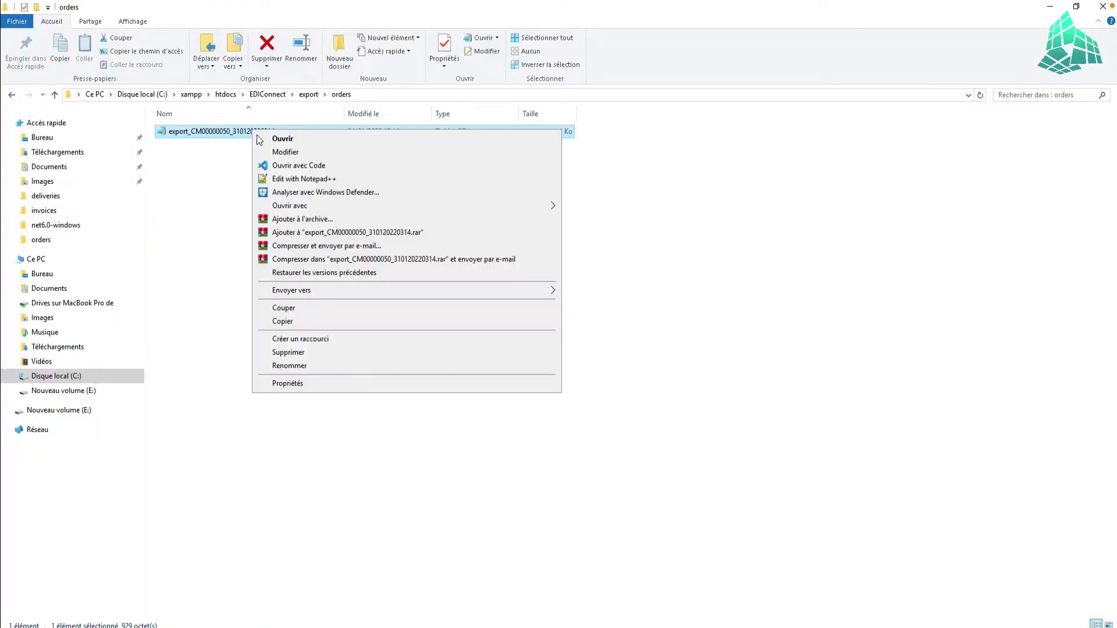
pyautogui.click(303, 179)
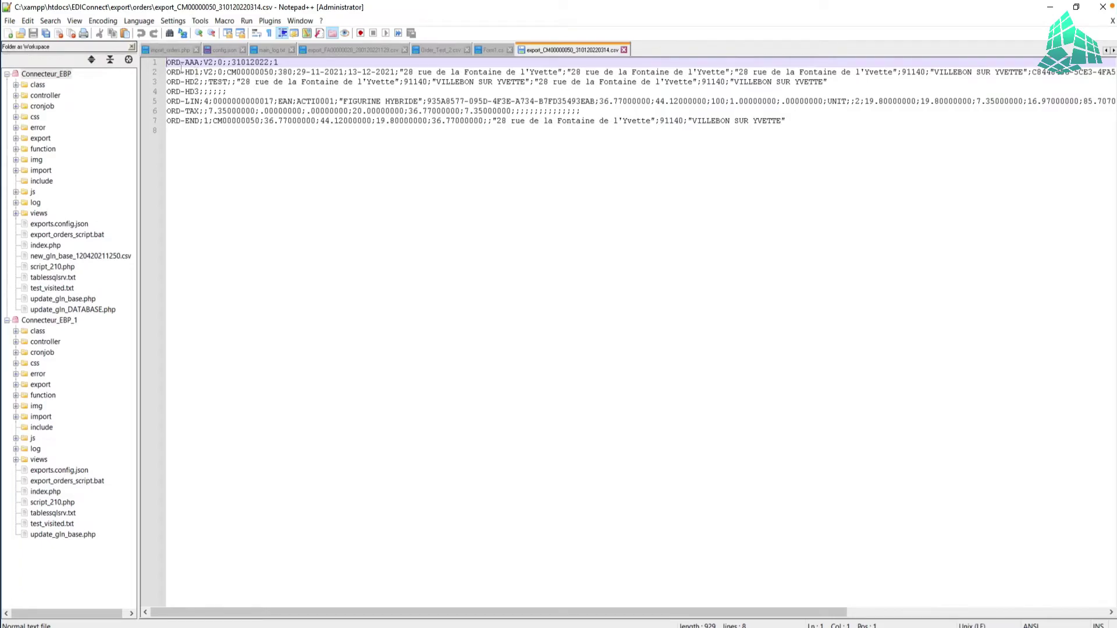
# - Examine the order CSV's header, article line, tax and total fields across their full width, and minimize Notepad++
pyautogui.moveTo(236, 72); pyautogui.dragTo(328, 72)
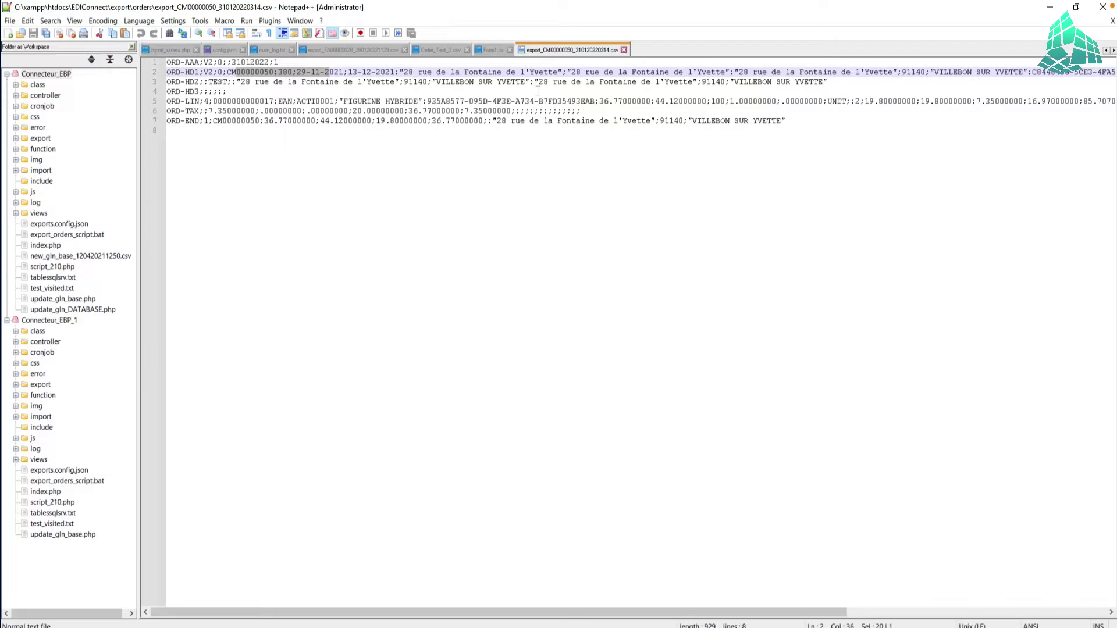
pyautogui.moveTo(265, 101); pyautogui.dragTo(628, 103)
pyautogui.moveTo(213, 101); pyautogui.dragTo(273, 101)
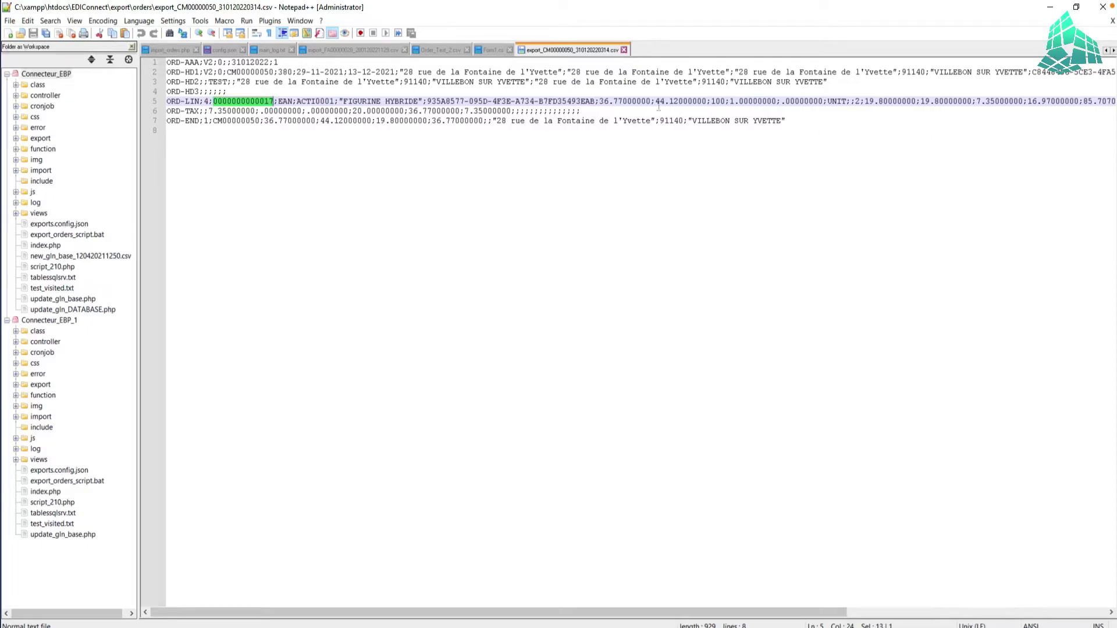
pyautogui.moveTo(596, 101); pyautogui.dragTo(422, 101)
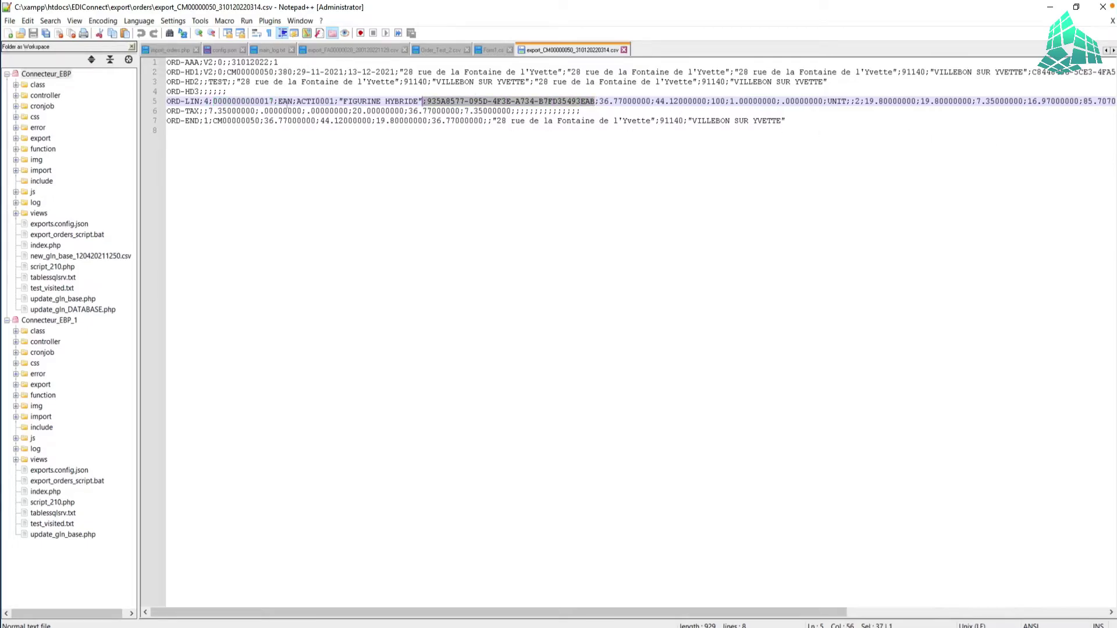
pyautogui.moveTo(277, 121); pyautogui.dragTo(339, 121)
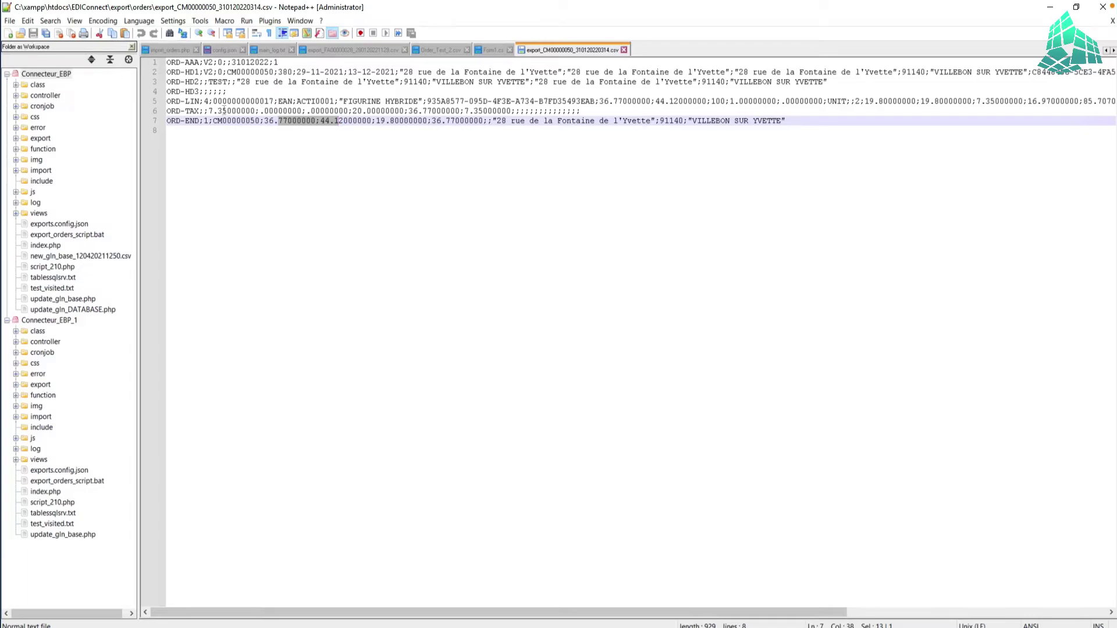
pyautogui.moveTo(353, 111); pyautogui.dragTo(409, 111)
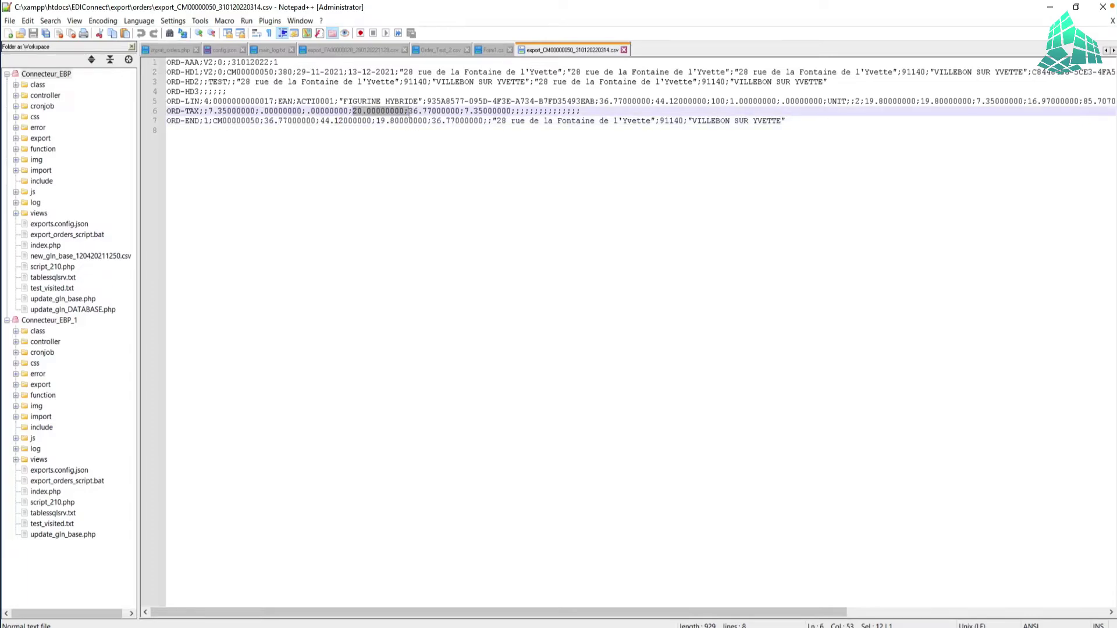
pyautogui.hscroll(1, 913, 115)
pyautogui.hscroll(3, 913, 115)
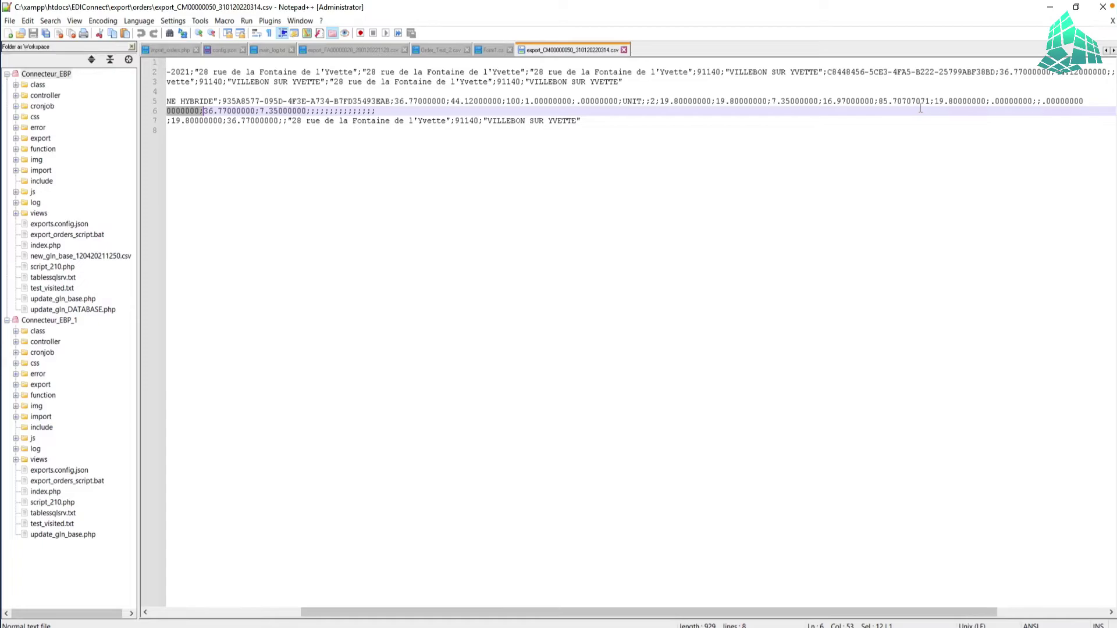
pyautogui.hscroll(-5, 839, 110)
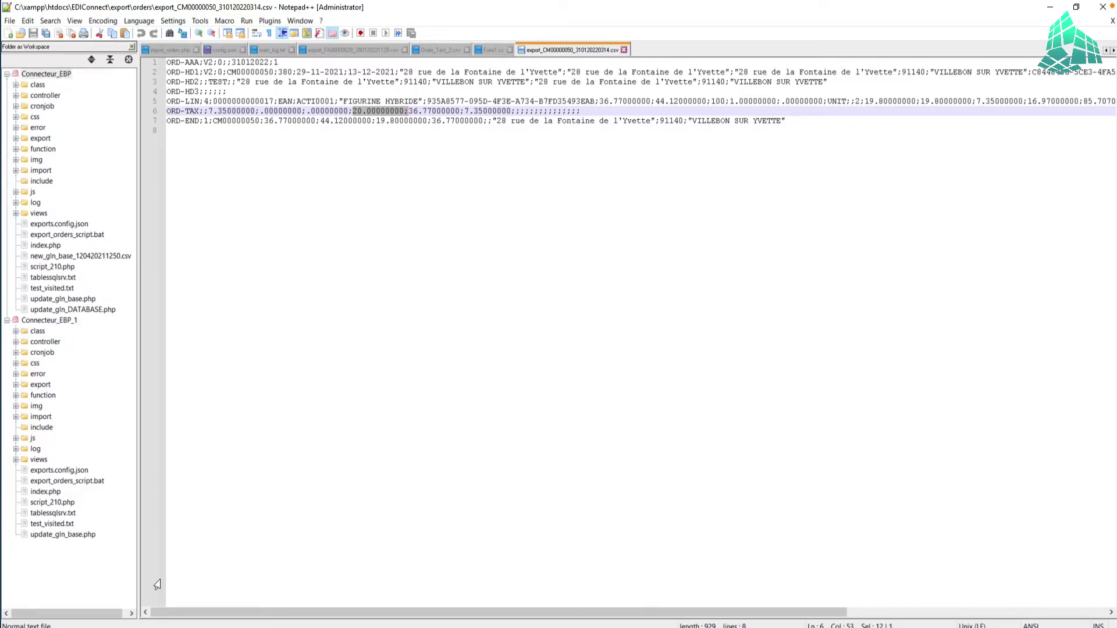
pyautogui.click(1051, 8)
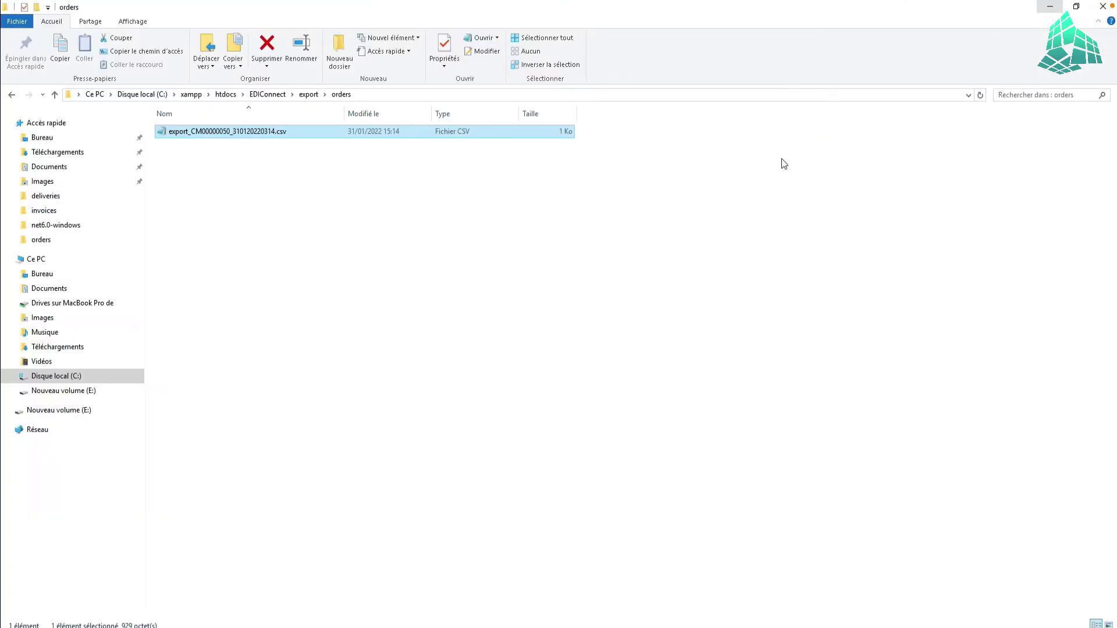
# - Review the deliveries, invoices, items and orders subfolders of the EDIConnect export folder, and open the import folder
pyautogui.click(303, 99)
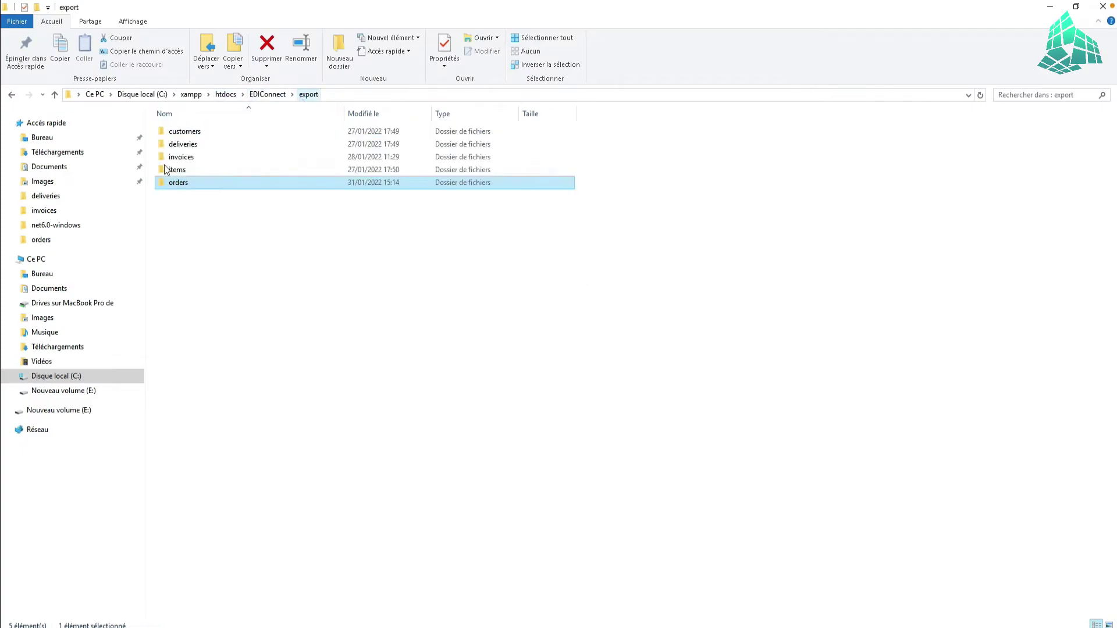
pyautogui.click(194, 145)
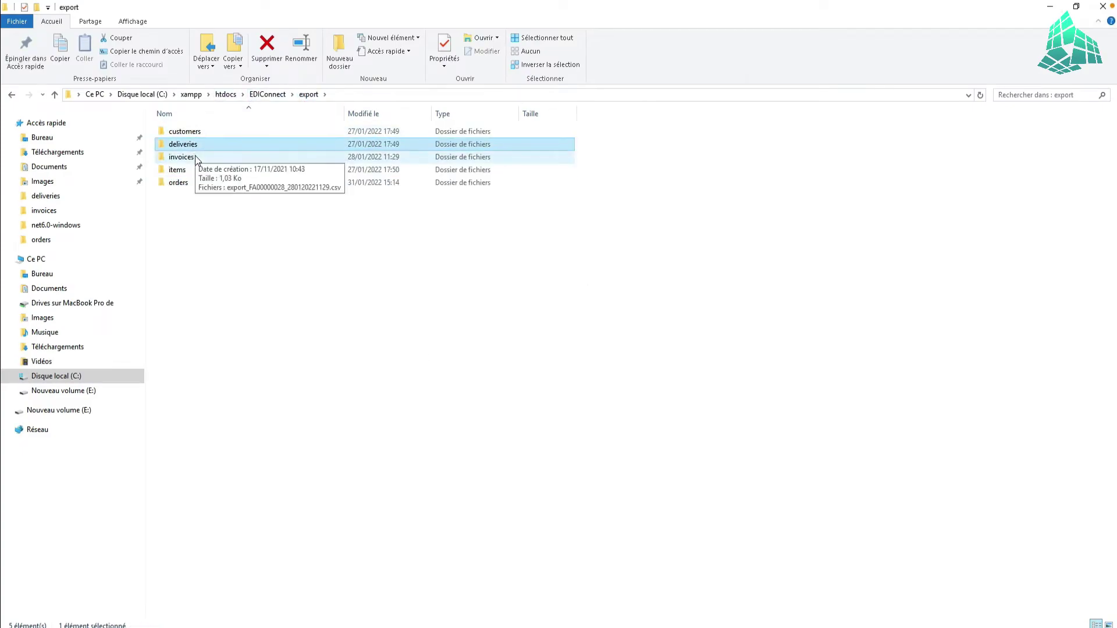
pyautogui.click(191, 158)
pyautogui.click(186, 169)
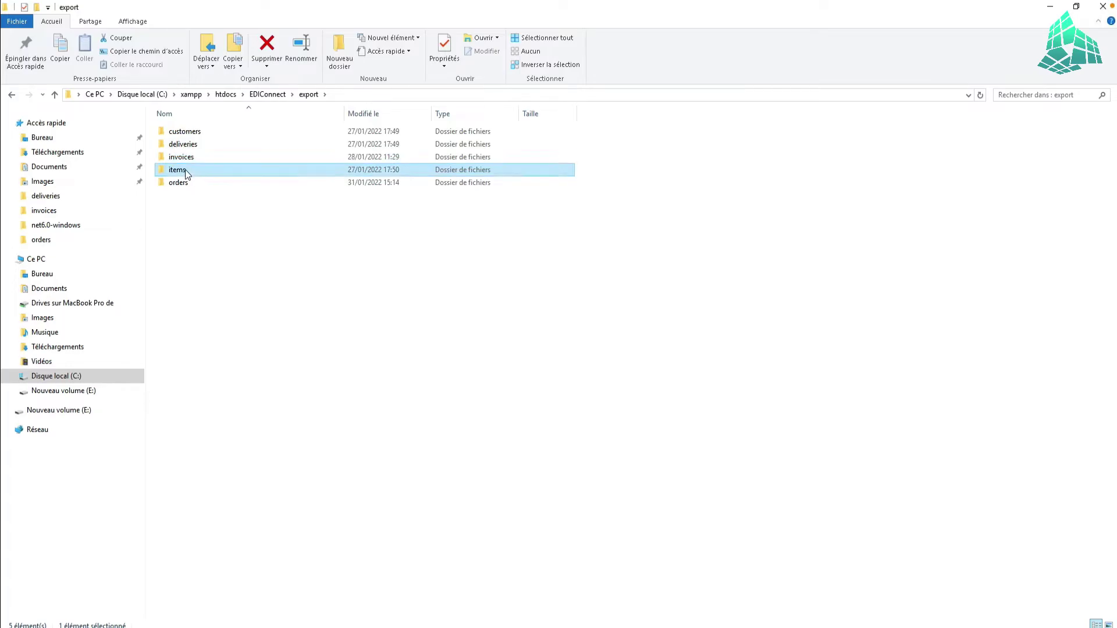
pyautogui.click(186, 182)
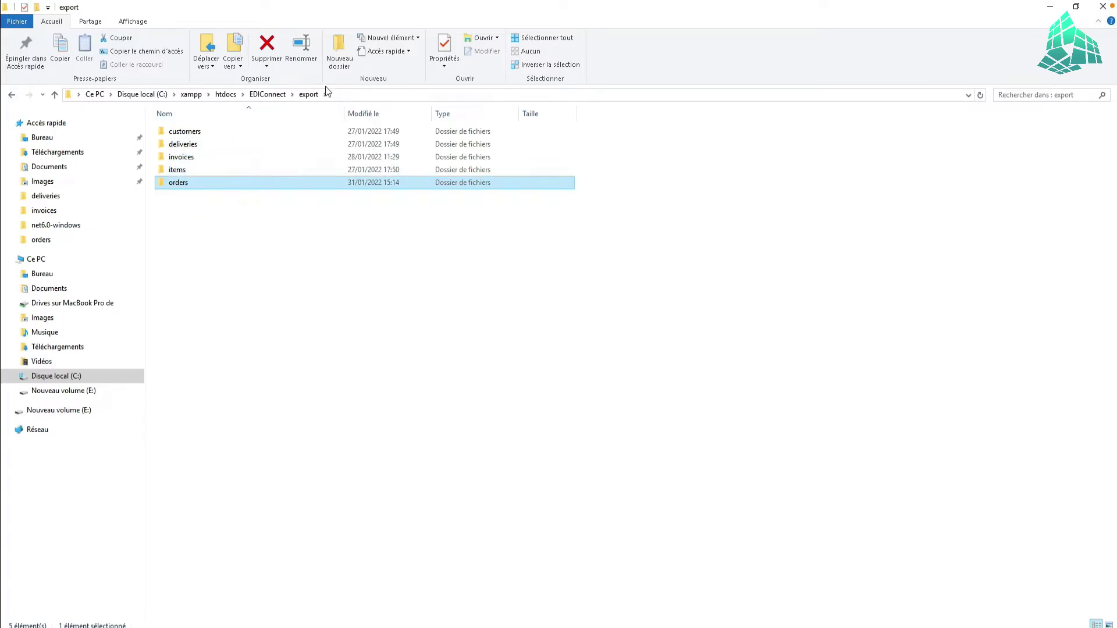
pyautogui.click(268, 94)
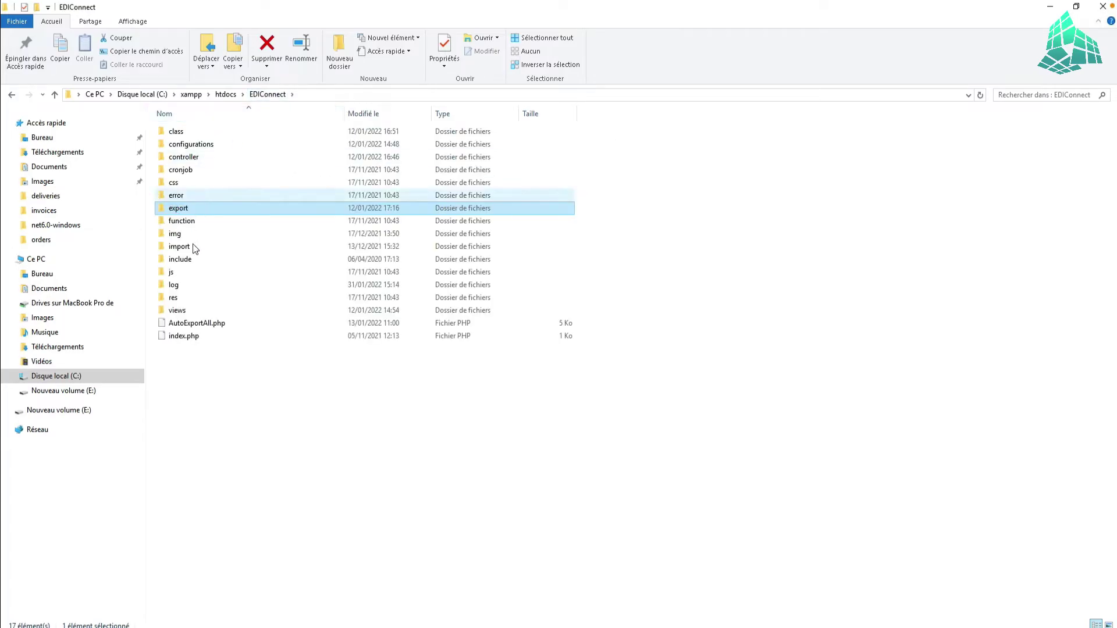
pyautogui.doubleClick(192, 246)
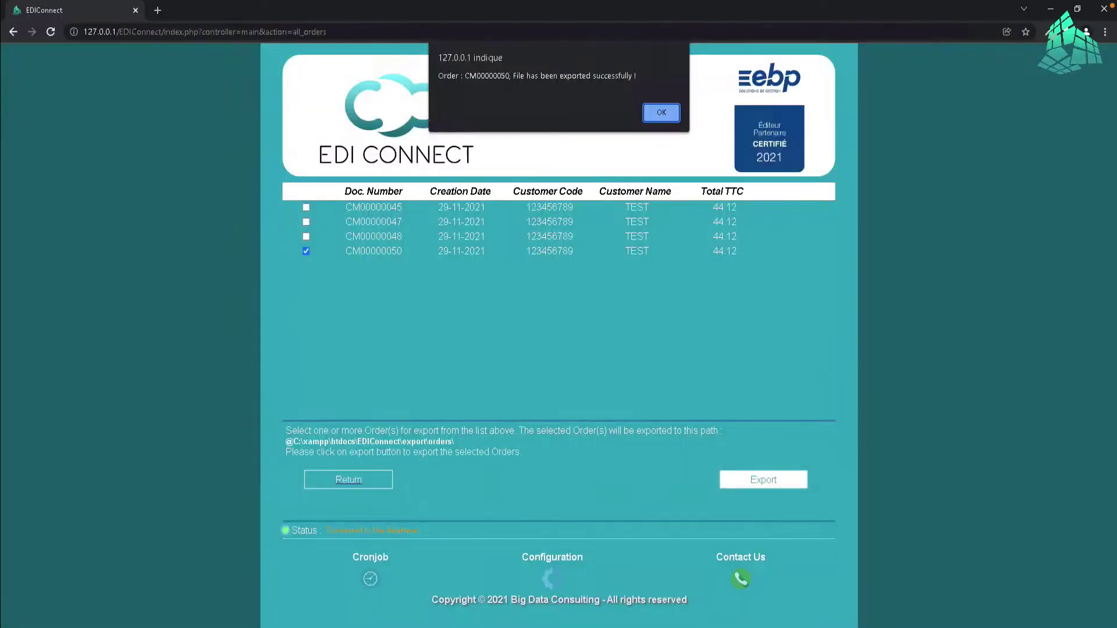
# - Switch back to EDIConnect in the browser and view the Import Desadv page and the Export Desadv list, returning to the home page
pyautogui.click(653, 115)
pyautogui.click(435, 129)
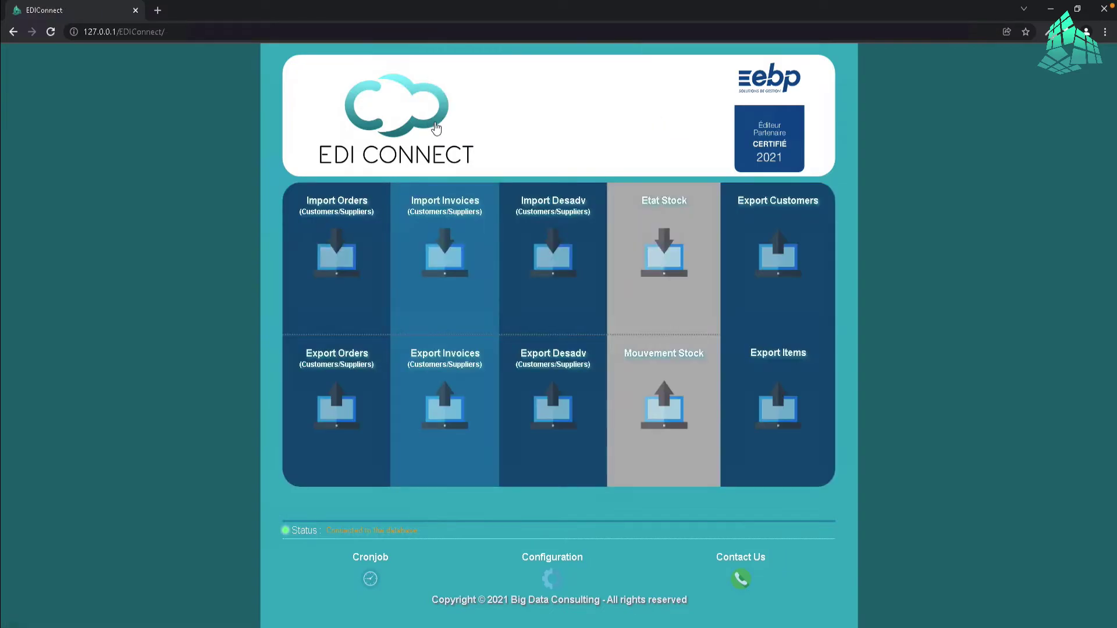
pyautogui.click(564, 263)
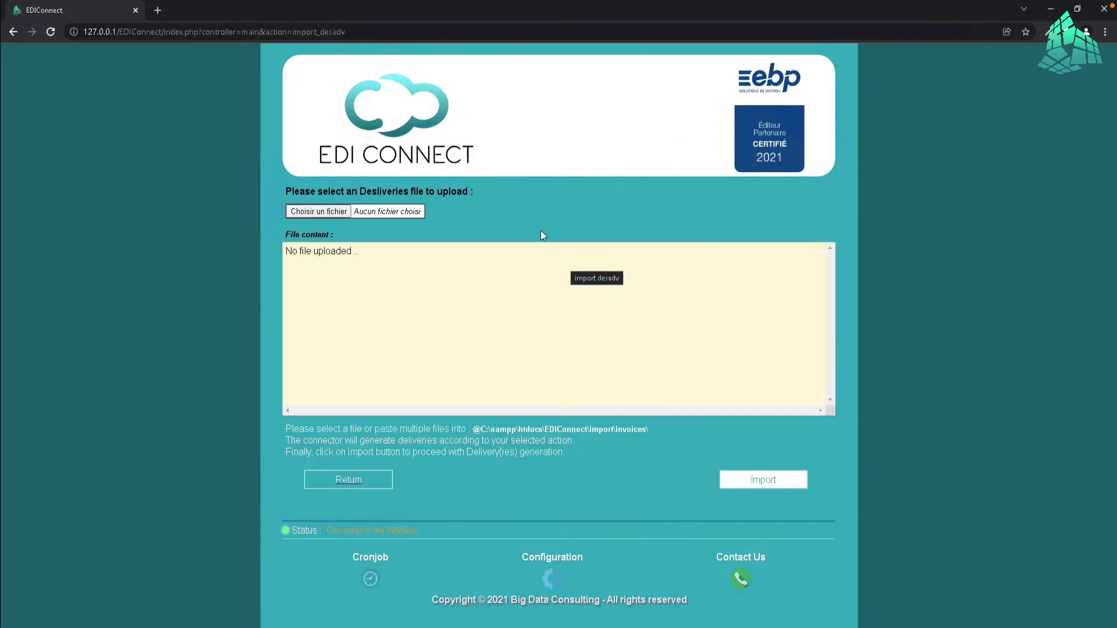
pyautogui.click(340, 483)
pyautogui.click(548, 411)
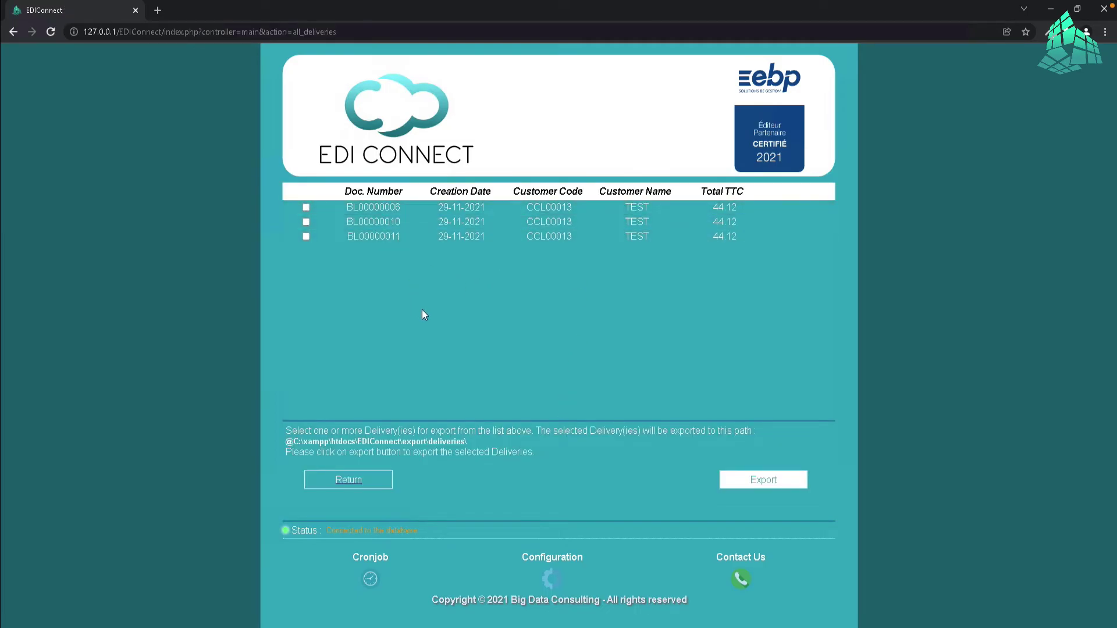
pyautogui.click(348, 482)
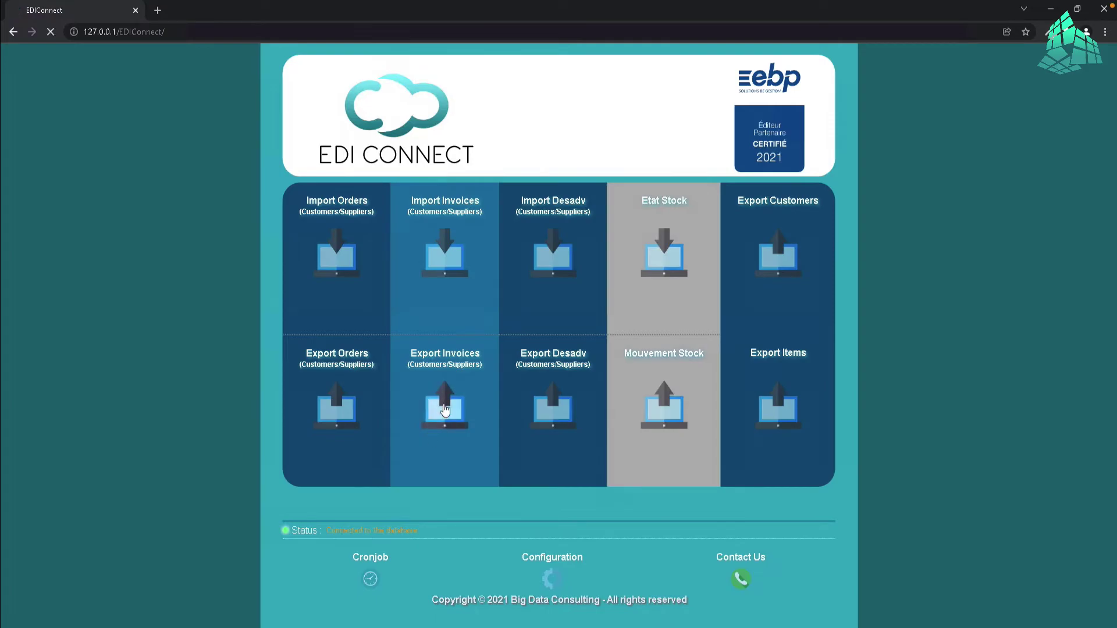
# - Export the first listed customer invoice from the Export Invoices page and dismiss the confirmation
pyautogui.click(441, 400)
pyautogui.click(307, 207)
pyautogui.click(775, 492)
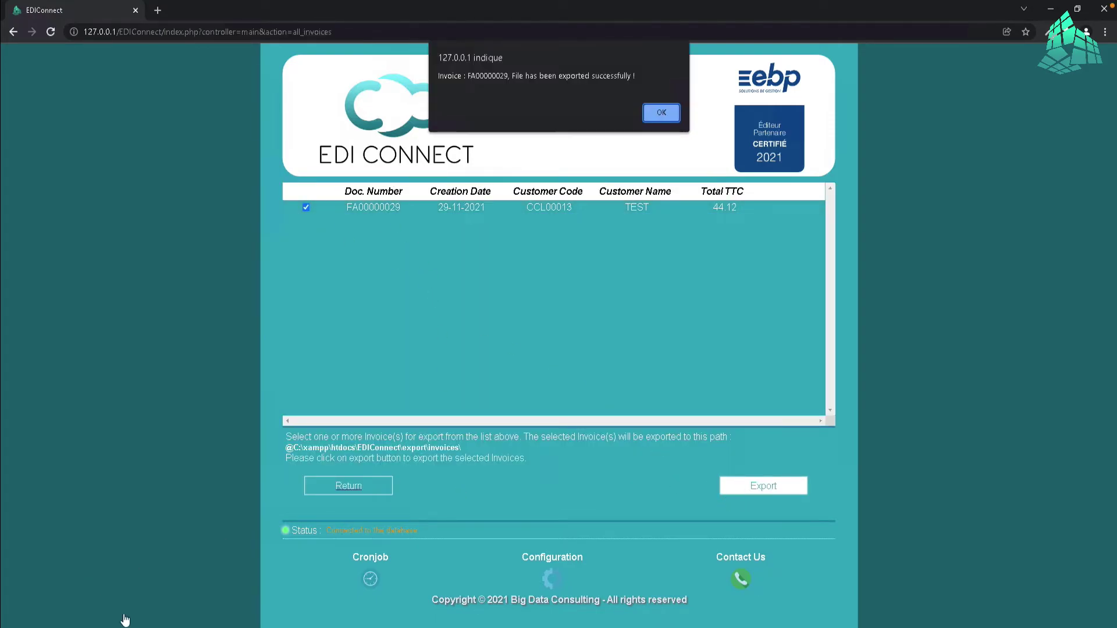
pyautogui.click(650, 113)
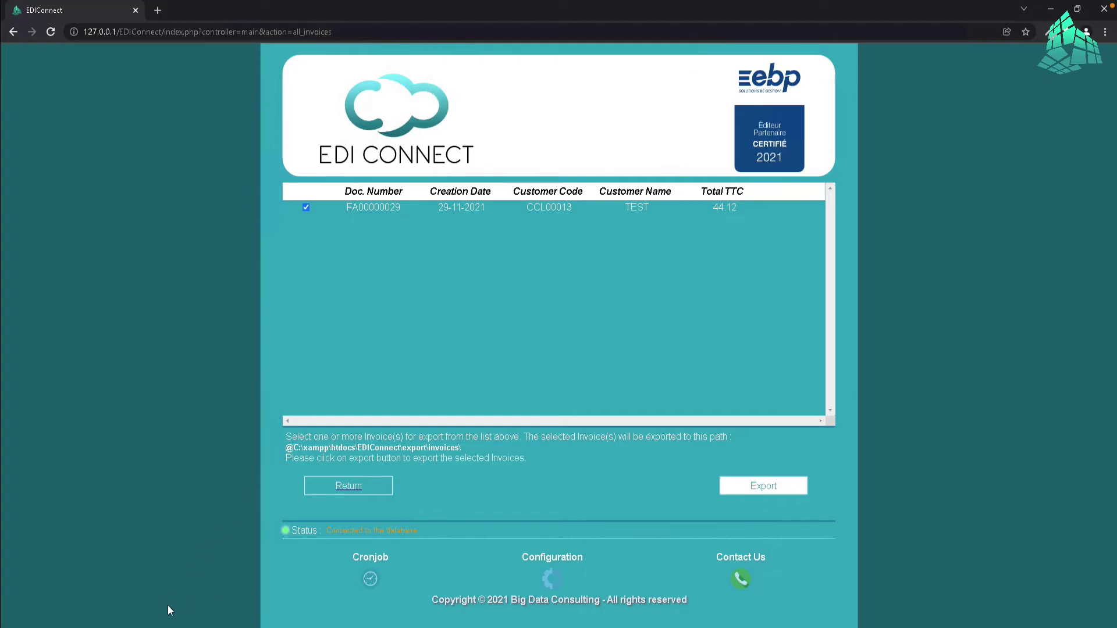
# - Switch to File Explorer and open the newest CSV file from the EDIConnect export\invoices folder in Notepad++
pyautogui.hotkey('alt', 'Tab')
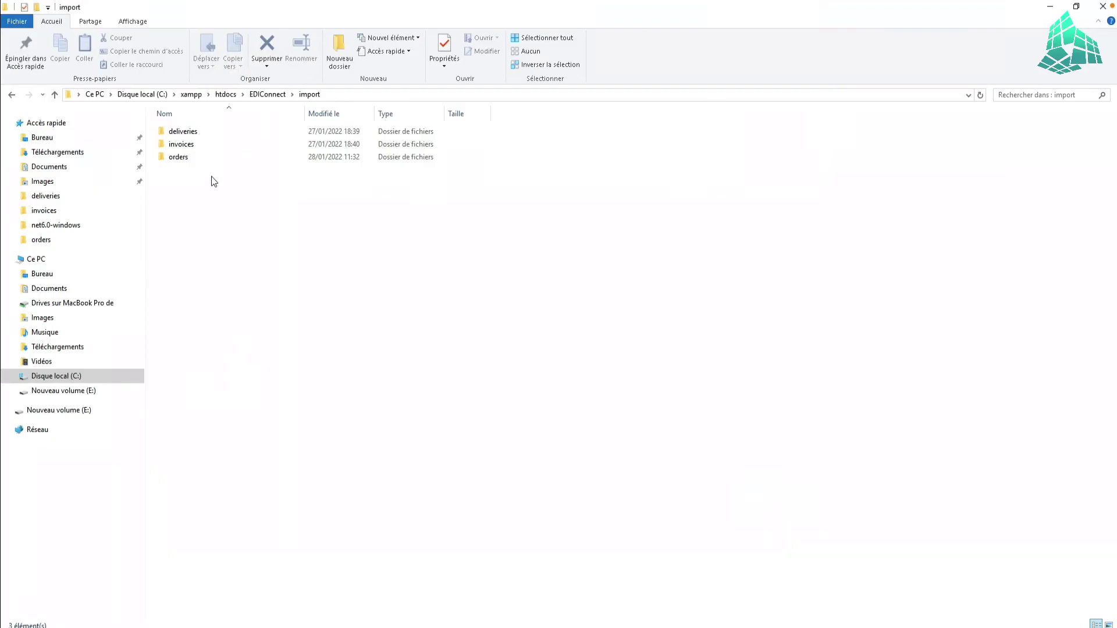
pyautogui.click(265, 95)
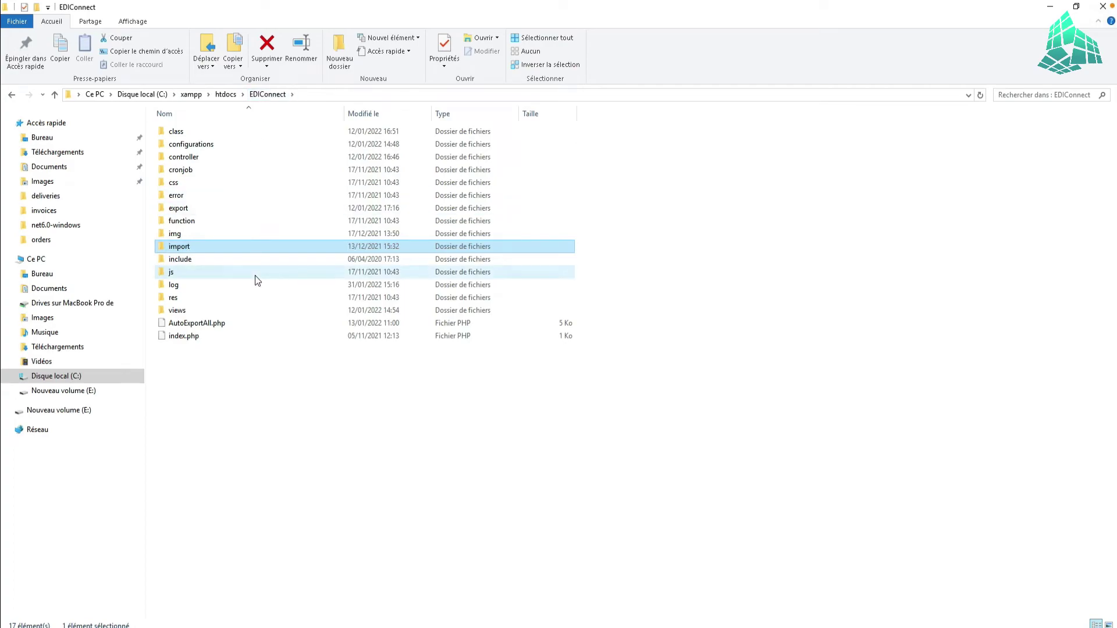
pyautogui.click(198, 208)
pyautogui.doubleClick(197, 208)
pyautogui.doubleClick(187, 156)
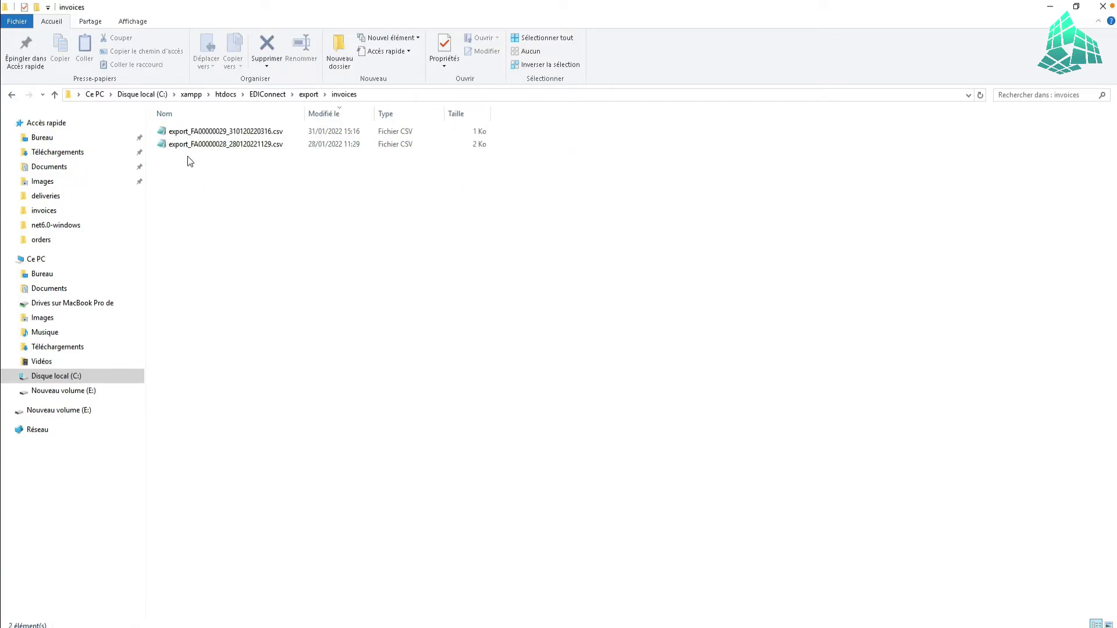
pyautogui.click(314, 131)
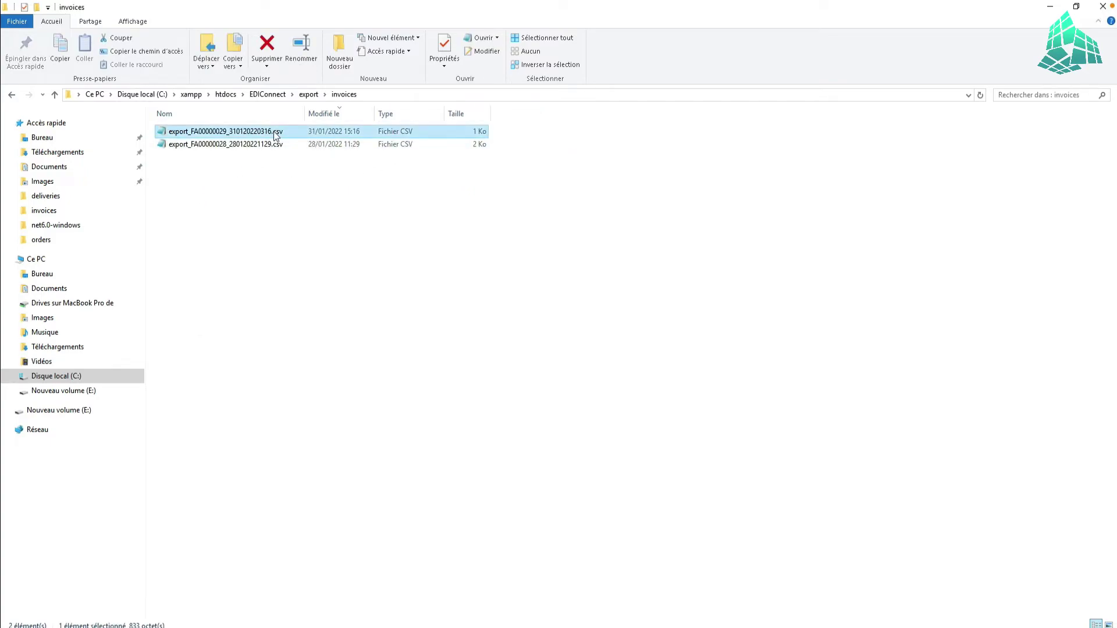
pyautogui.rightClick(277, 133)
pyautogui.click(319, 180)
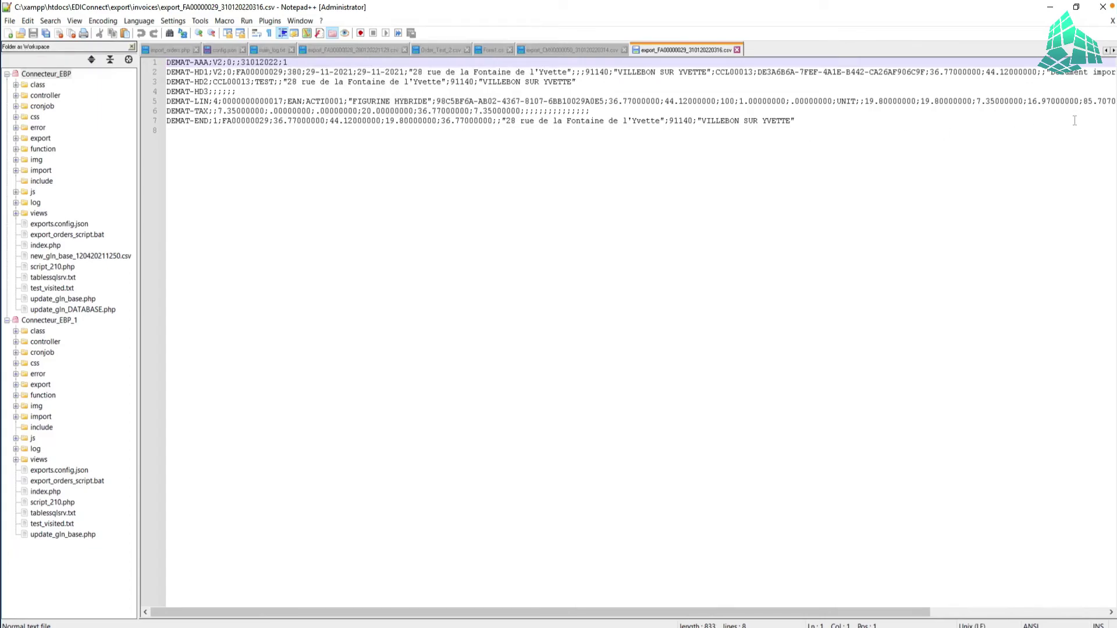
# - Examine the imported document reference at the end of the invoice header line, and minimize Notepad++
pyautogui.moveTo(1018, 69); pyautogui.dragTo(1106, 72)
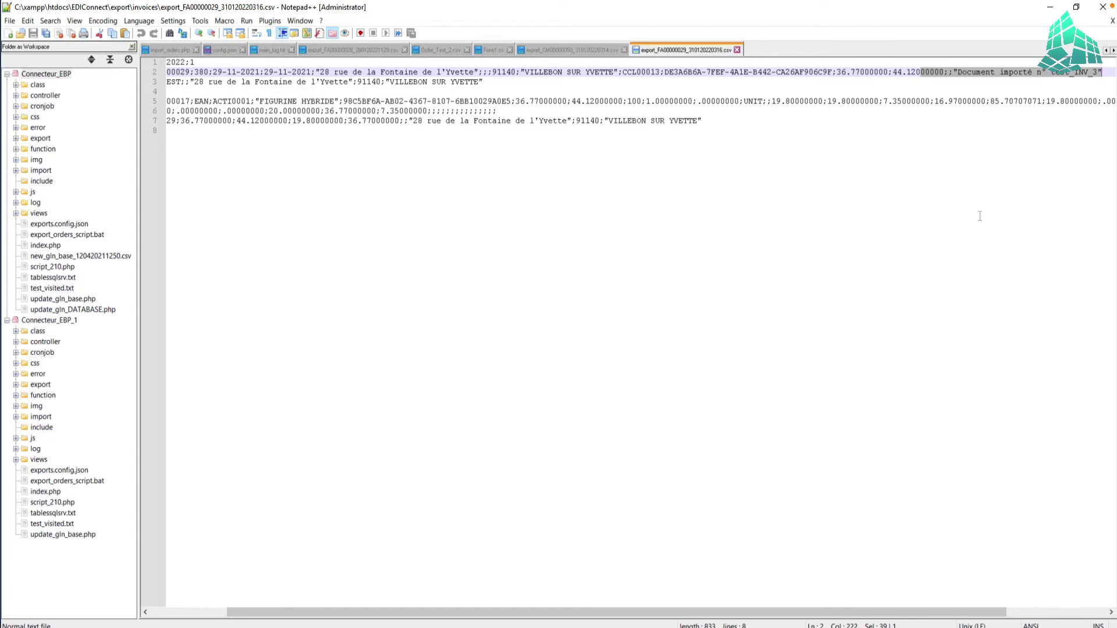
pyautogui.click(642, 506)
pyautogui.click(1050, 8)
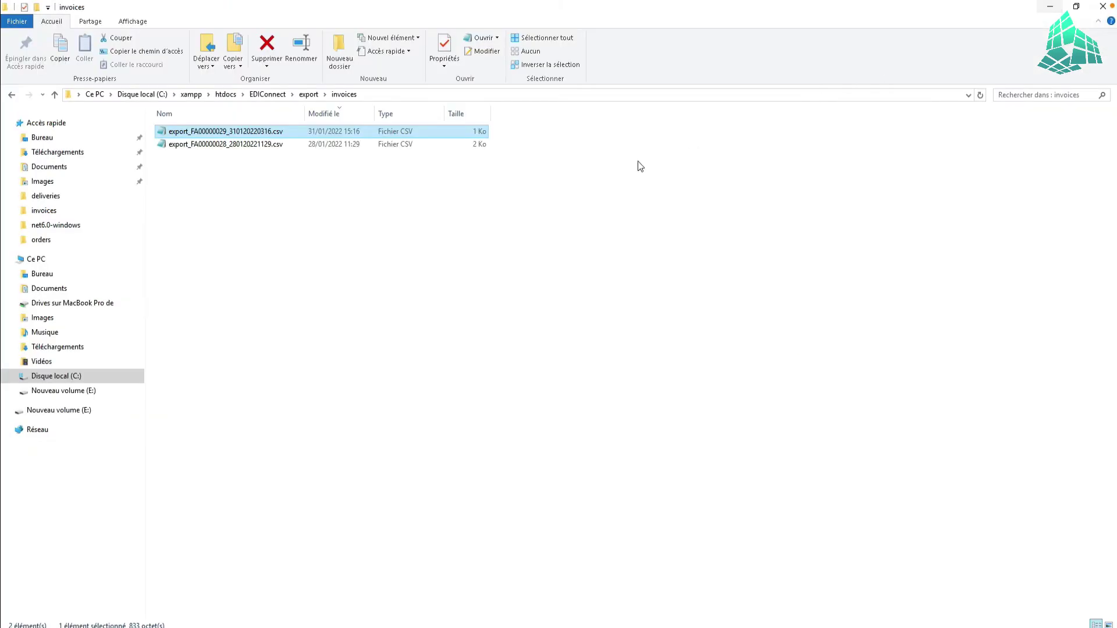
# - Switch to EDIConnect, return to its home page and check the database connection status
pyautogui.moveTo(214, 627)
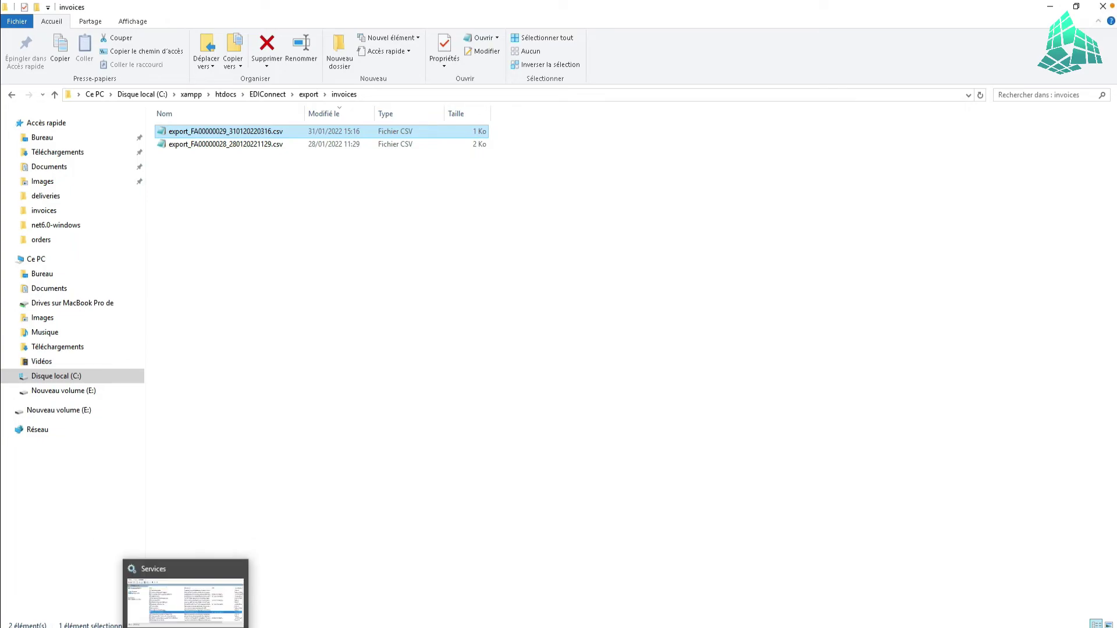
pyautogui.click(115, 625)
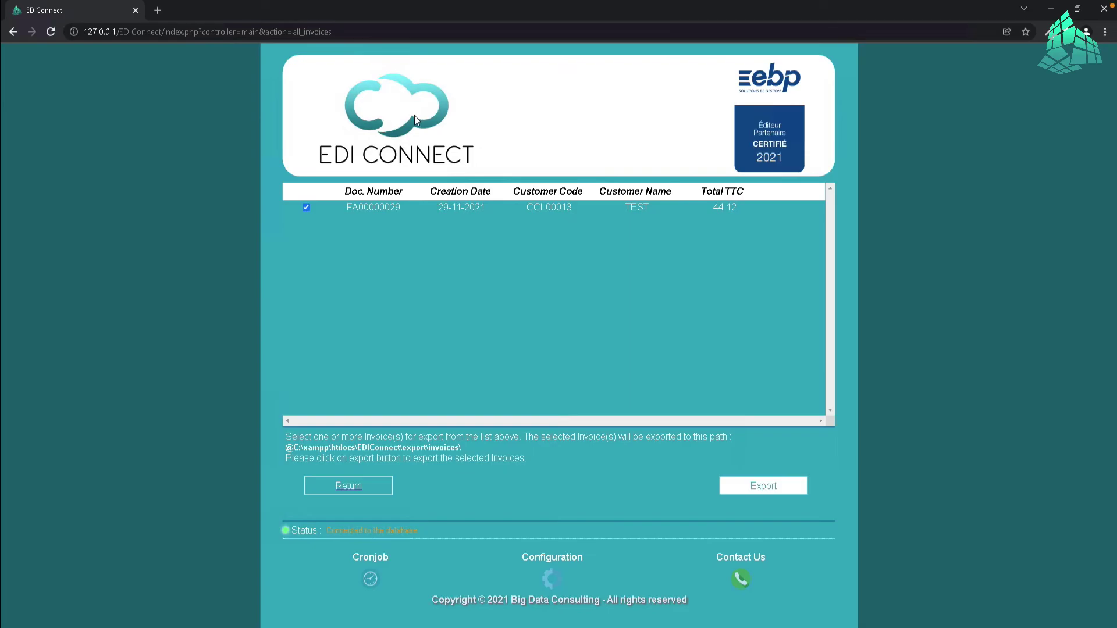
pyautogui.click(412, 152)
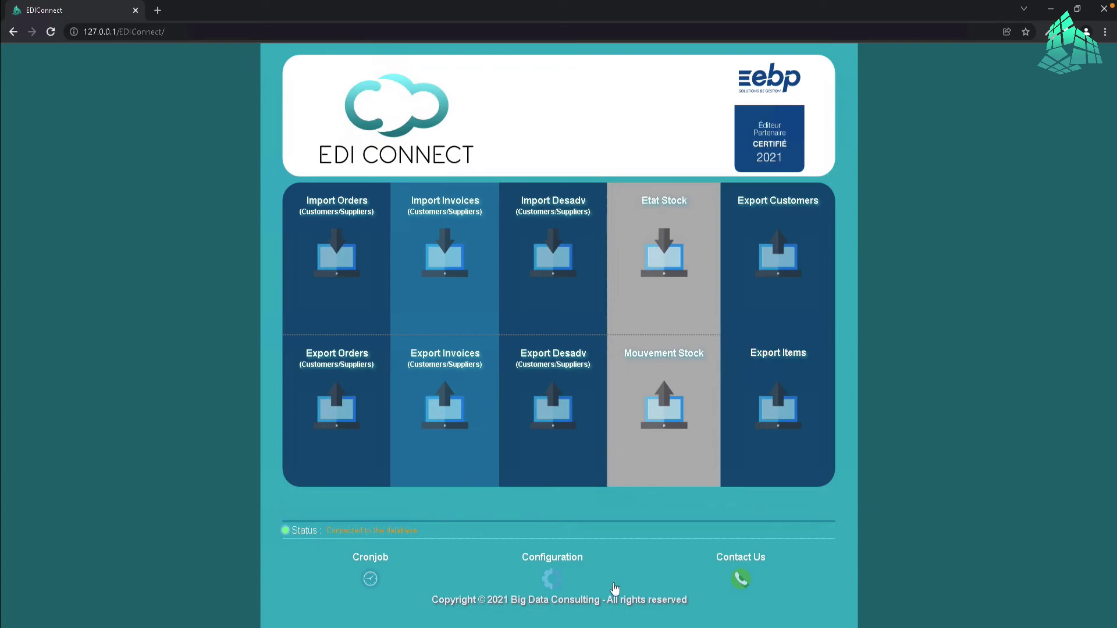
pyautogui.moveTo(423, 536); pyautogui.dragTo(276, 533)
pyautogui.click(303, 559)
pyautogui.click(377, 125)
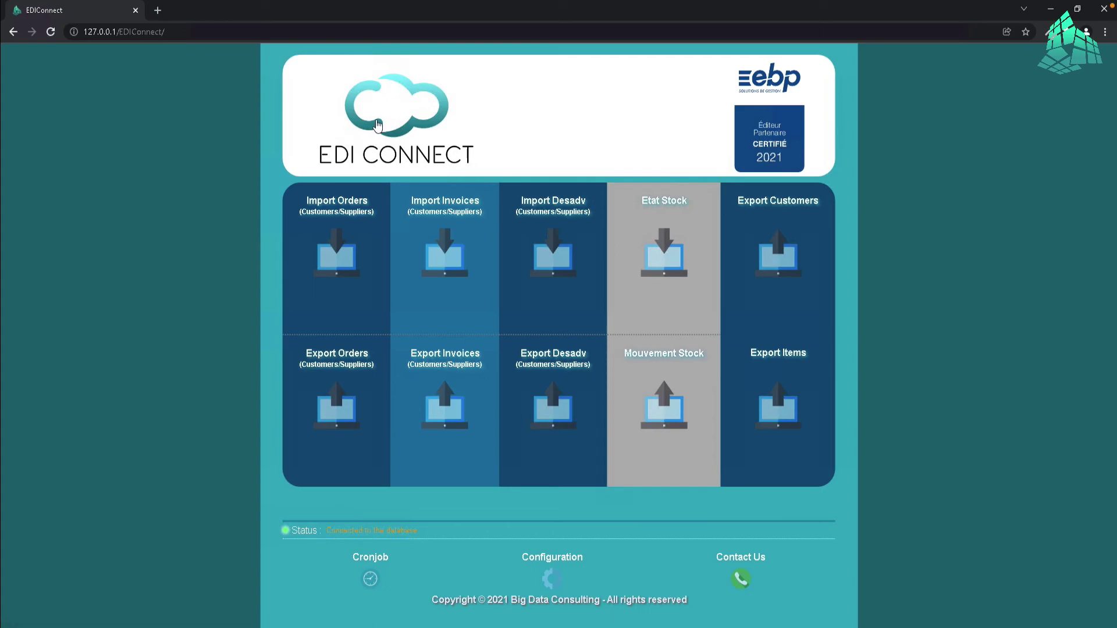